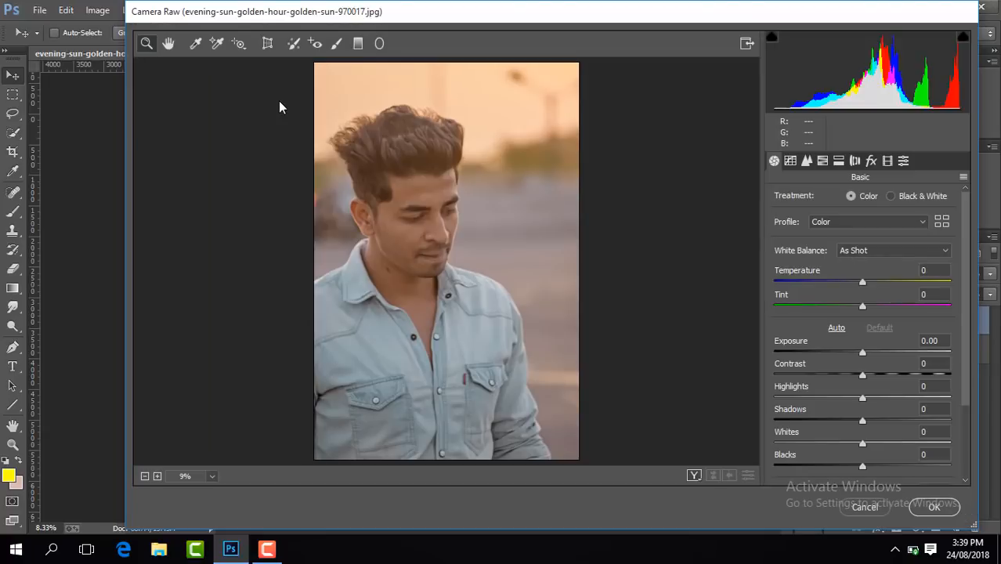
- Set the Camera Raw basic adjustments to Contrast +28, Shadows +69, Blacks -13, Clarity +17 and Vibrance +20
drag(862, 375, 886, 375)
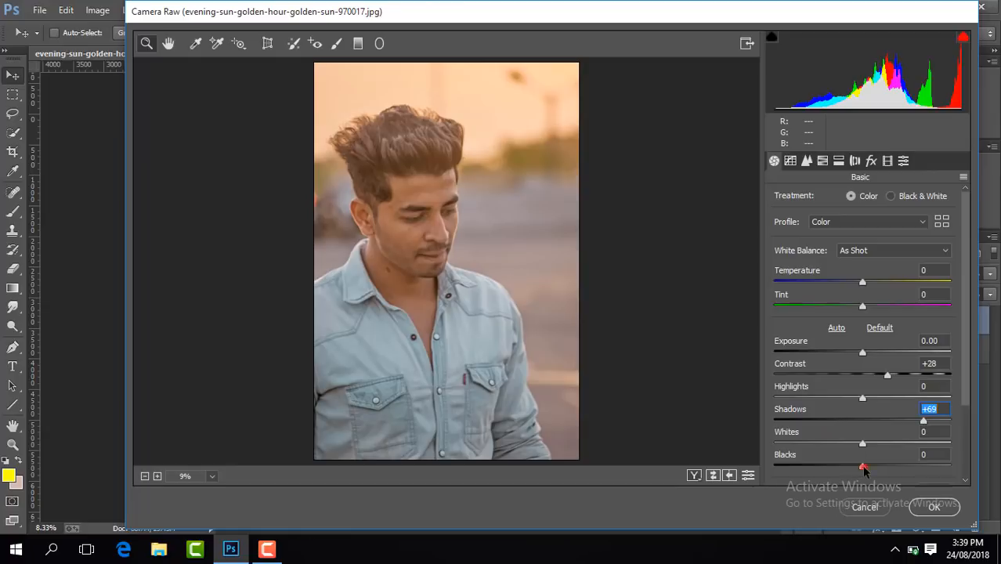
mouse_move(863, 467)
mouse_down()
mouse_move(838, 468)
mouse_move(853, 468)
mouse_up()
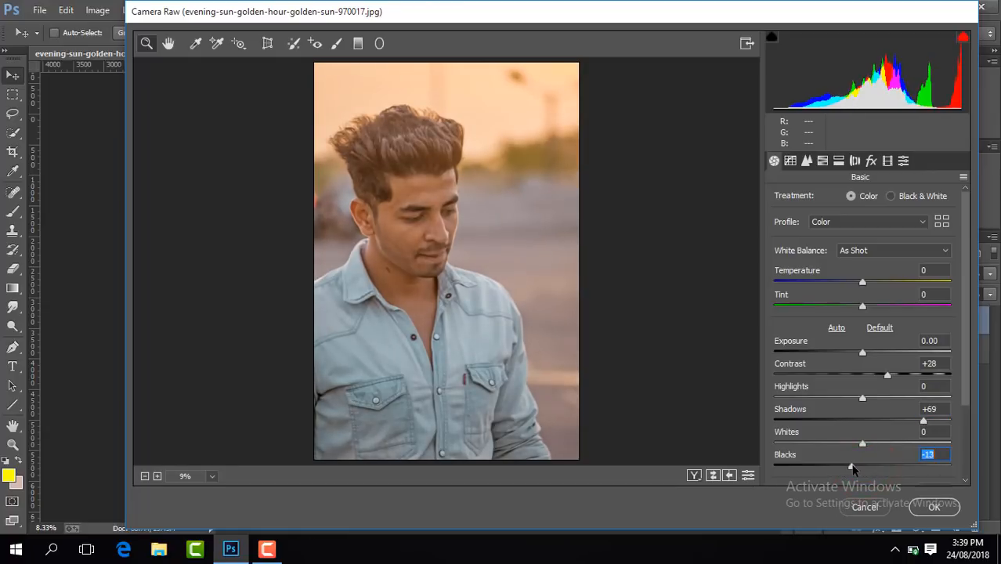
drag(965, 333, 963, 415)
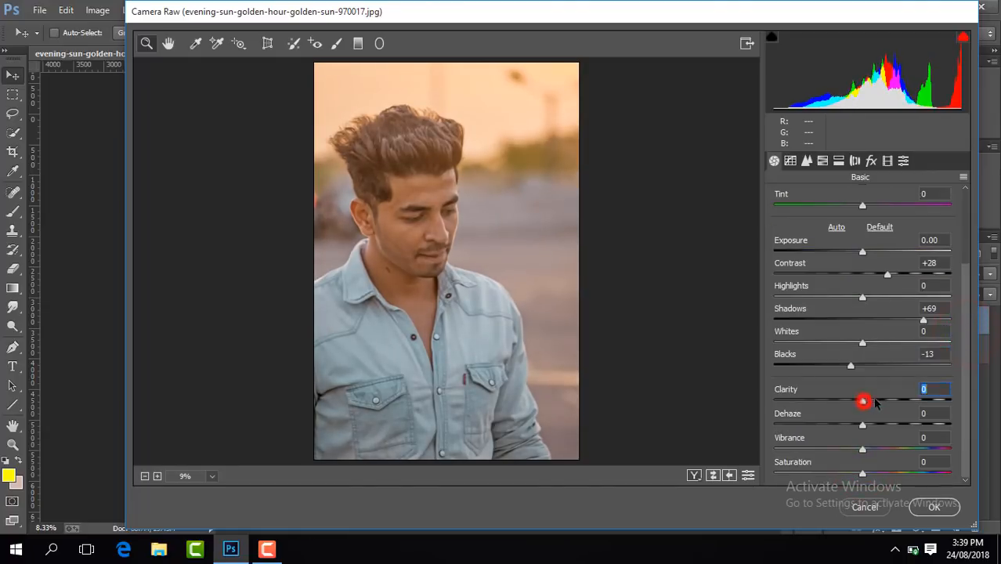
drag(876, 402, 877, 400)
drag(862, 450, 880, 450)
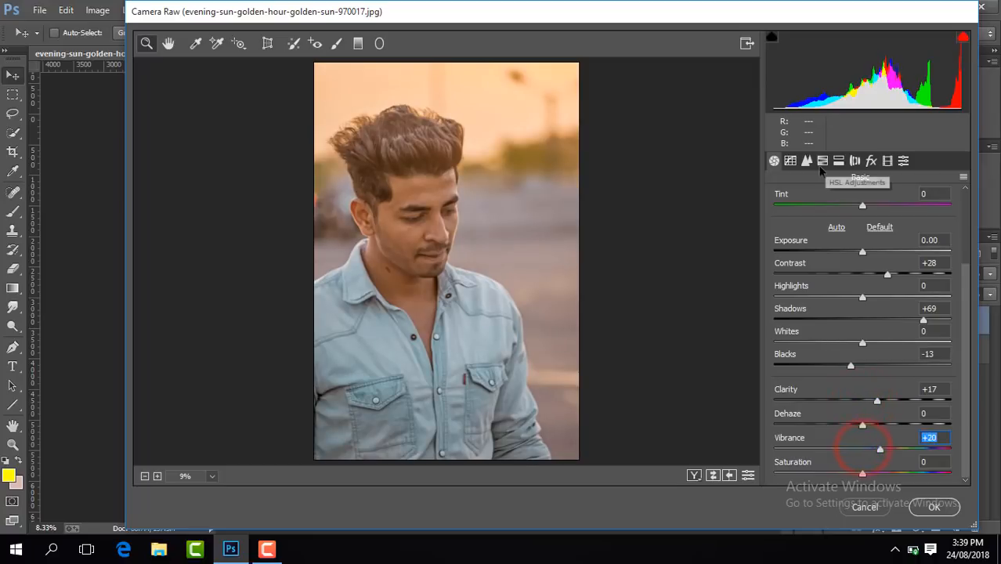
- Set the HSL saturation of Yellows to -100 and Oranges to -23, and the luminance of Oranges to +39
click(821, 162)
click(837, 201)
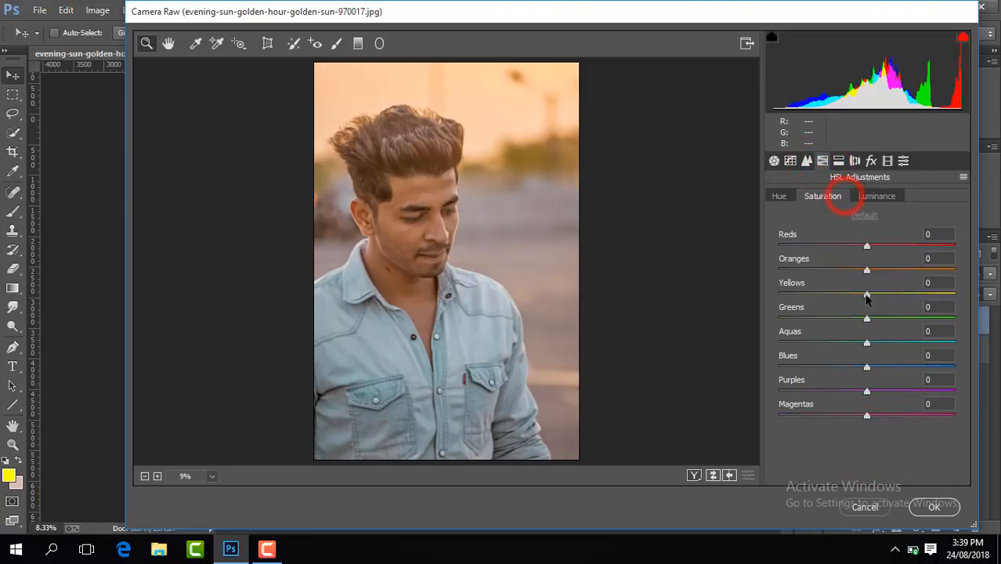
drag(865, 295, 748, 311)
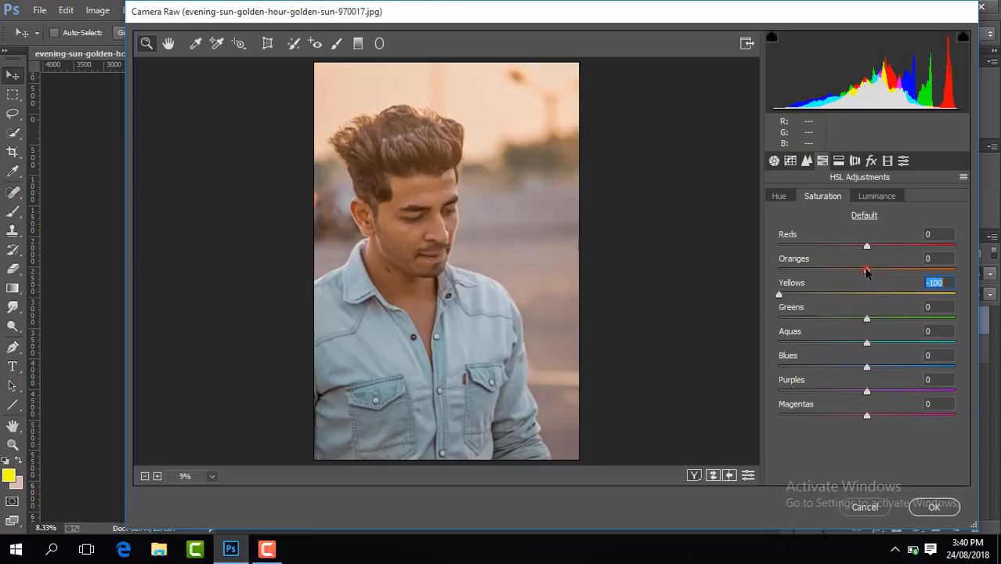
drag(866, 271, 901, 271)
click(878, 195)
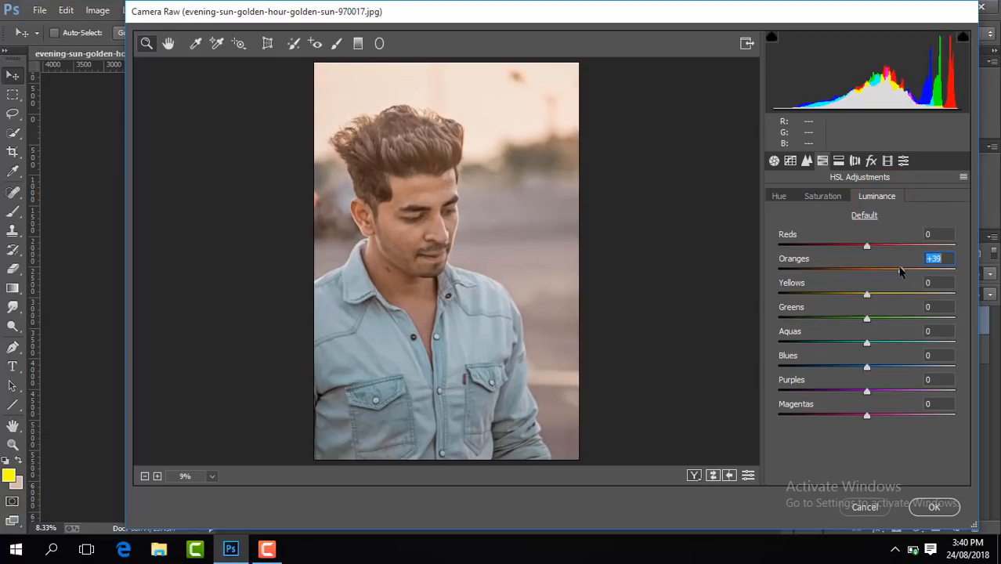
- Set the HSL saturation of Greens to -100 and Blues to +52
click(833, 198)
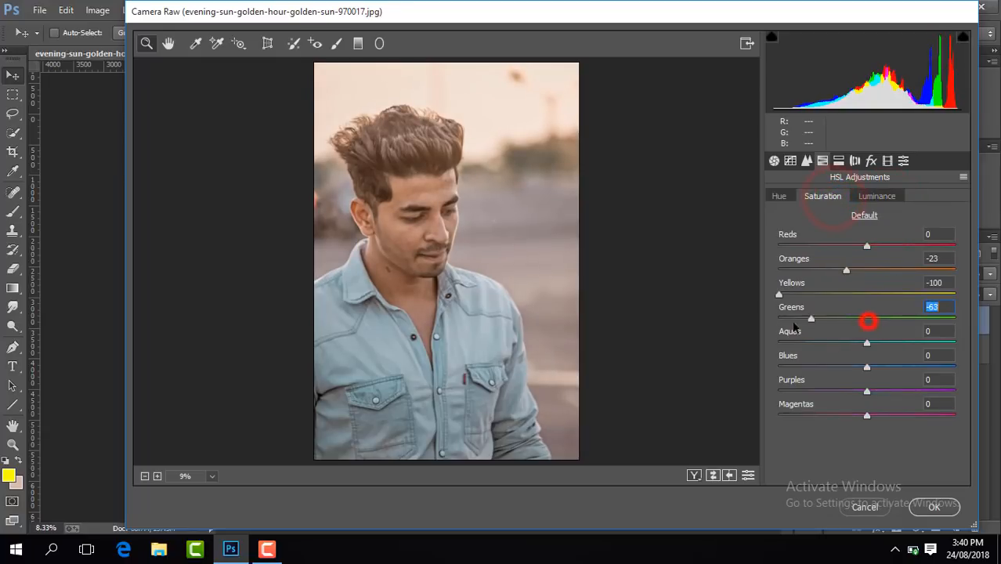
drag(869, 368, 913, 368)
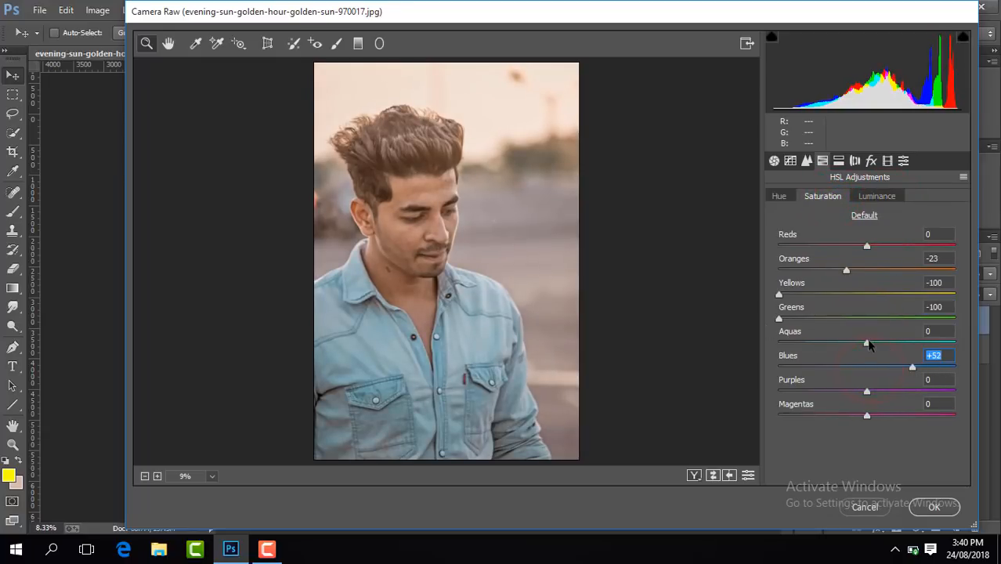
click(781, 197)
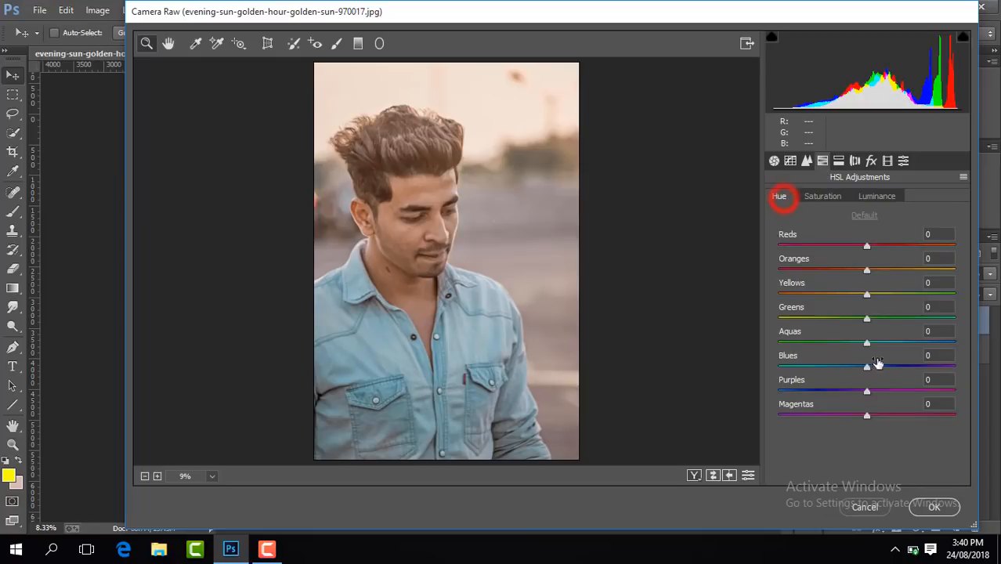
- Add a post-crop vignette with Amount -19 and apply the Camera Raw filter to the layer
click(807, 161)
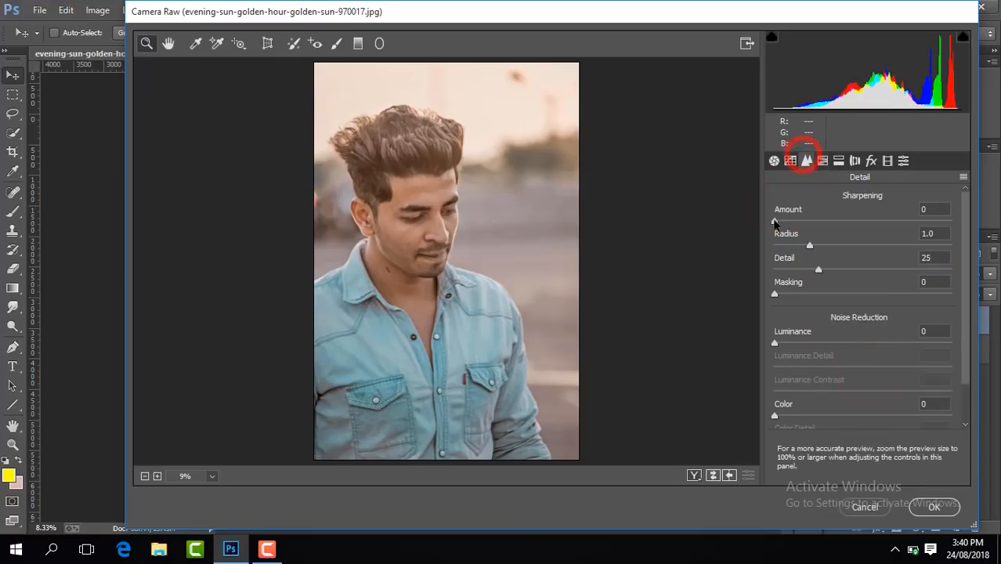
click(871, 160)
mouse_move(865, 354)
mouse_down()
mouse_move(840, 353)
mouse_move(849, 353)
mouse_up()
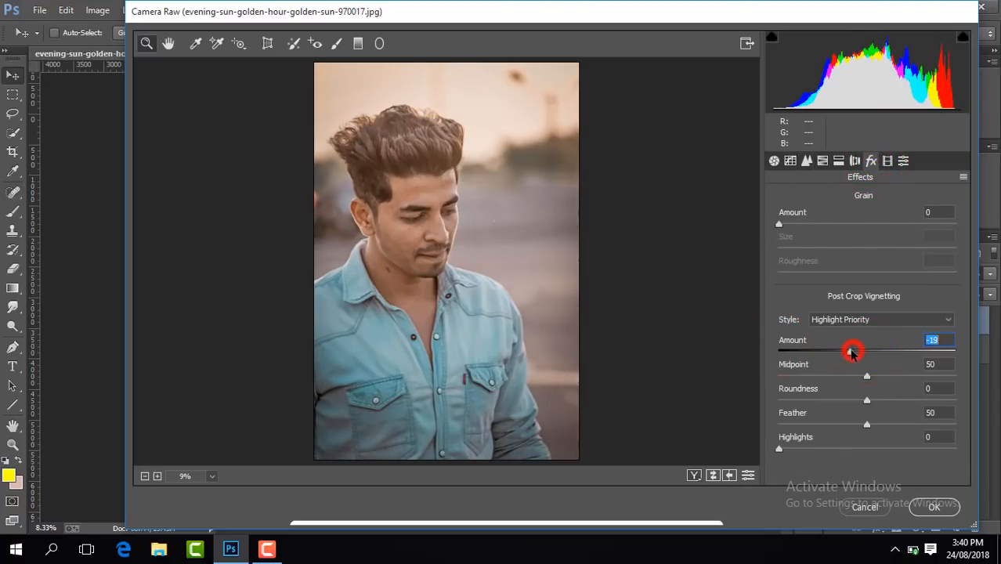
click(944, 509)
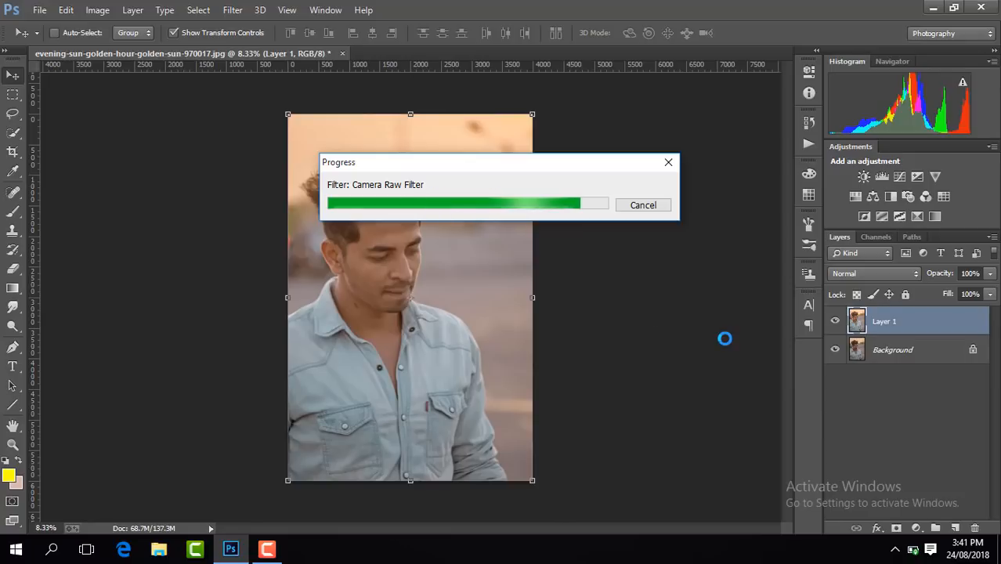
- Compare the photo before and after the Camera Raw edit by toggling the visibility of Layer 1
click(835, 323)
click(835, 323)
click(835, 324)
click(835, 324)
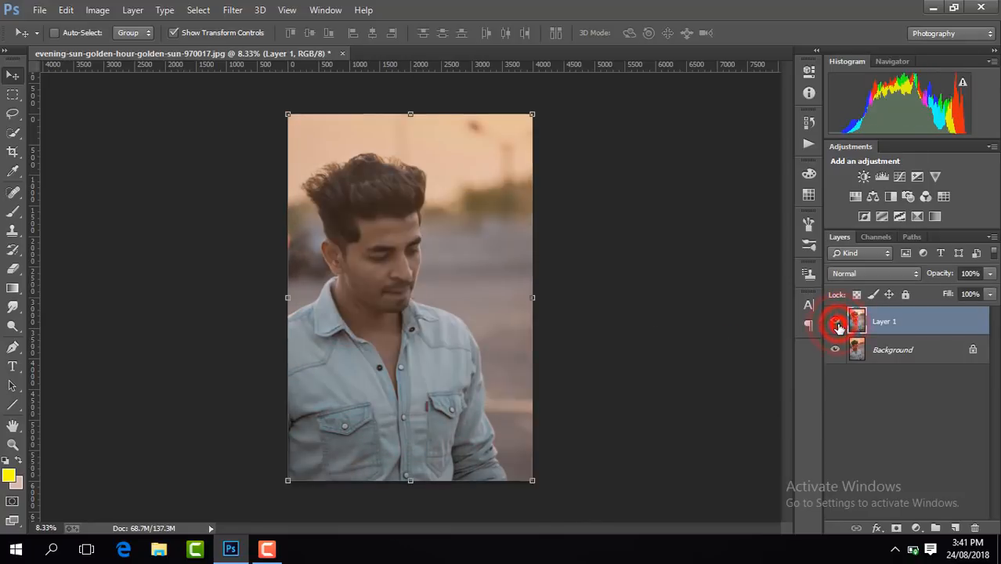
click(835, 324)
click(837, 323)
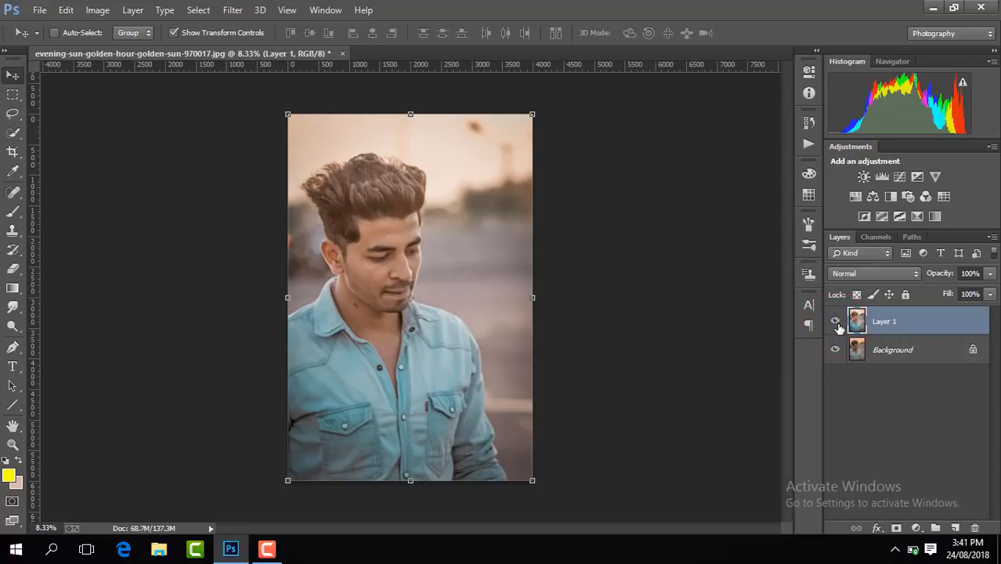
- Duplicate Layer 1 and add a Selective Color adjustment layer that slightly lowers Black in the Reds
key(ctrl+j)
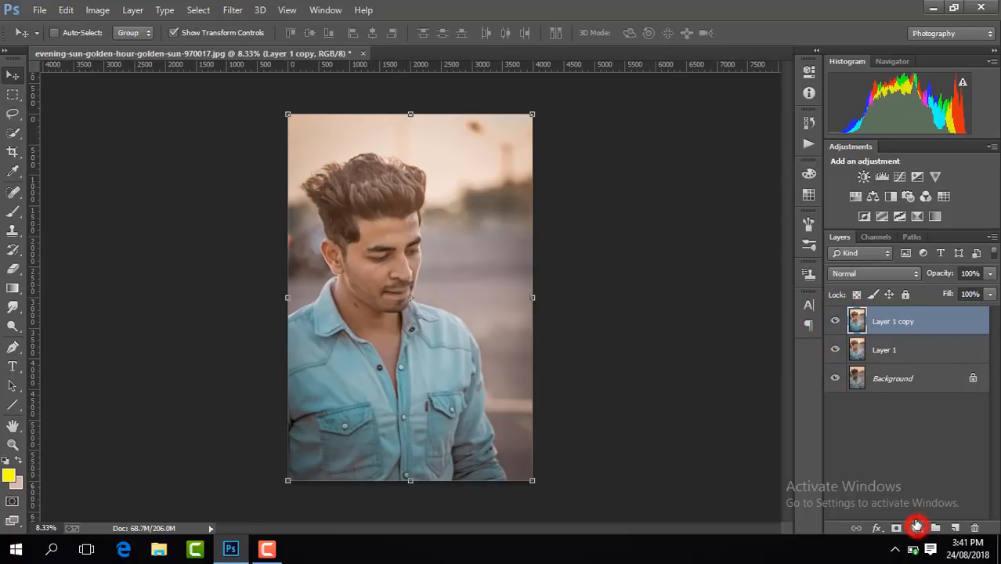
click(916, 526)
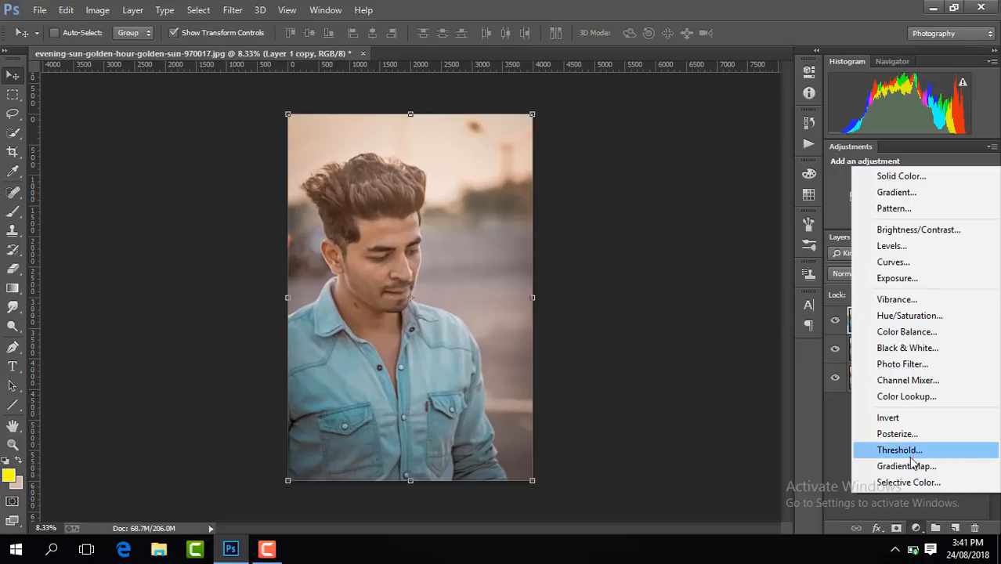
click(911, 482)
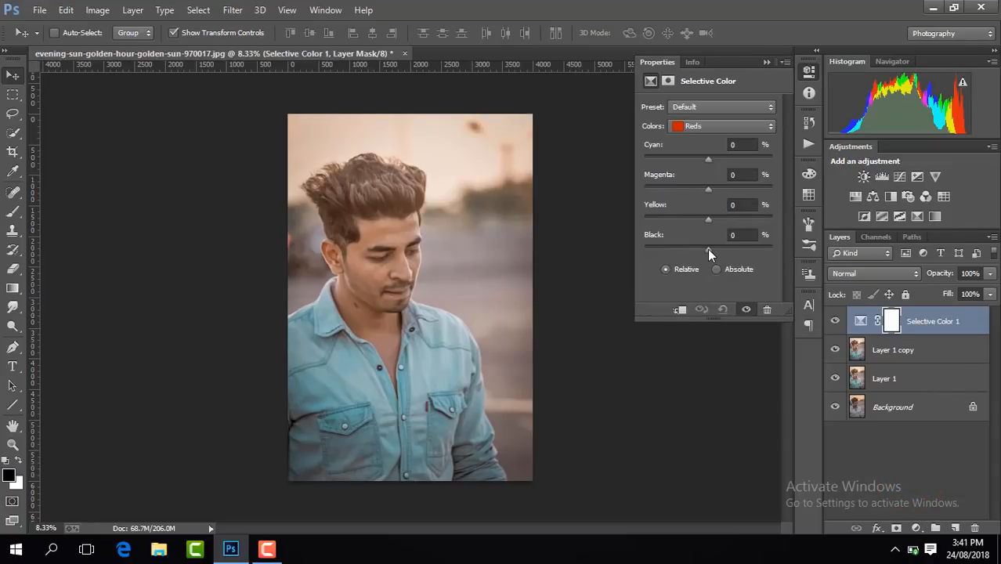
drag(706, 249, 702, 251)
- Set Black to +11% for the Blacks range of the Selective Color adjustment and close its properties
click(712, 128)
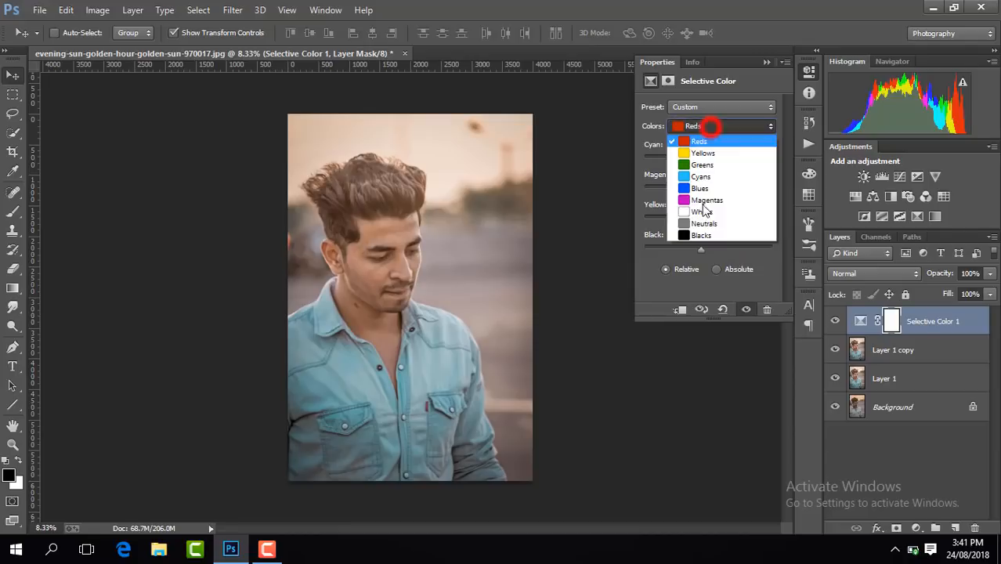
click(707, 231)
drag(717, 249, 715, 250)
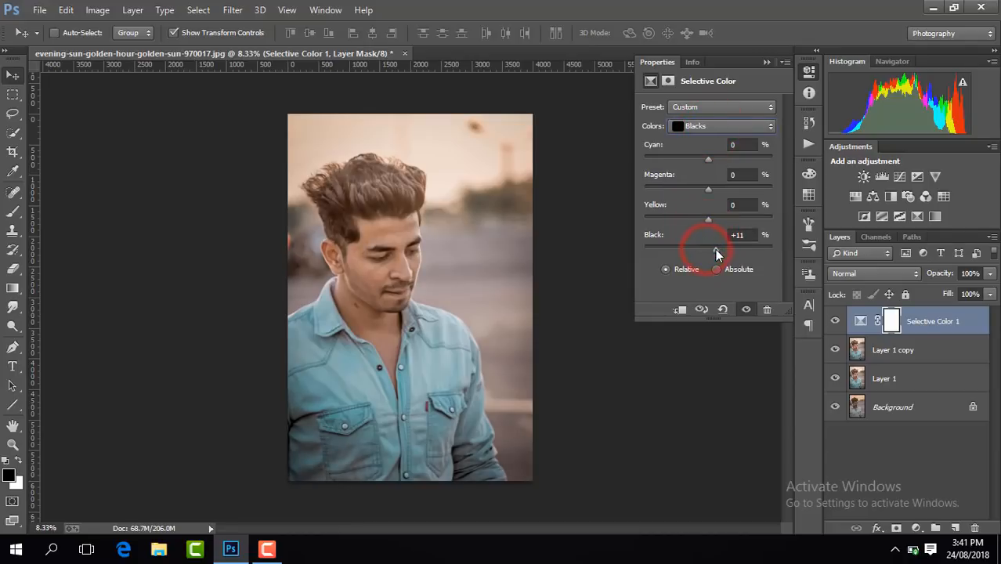
click(766, 62)
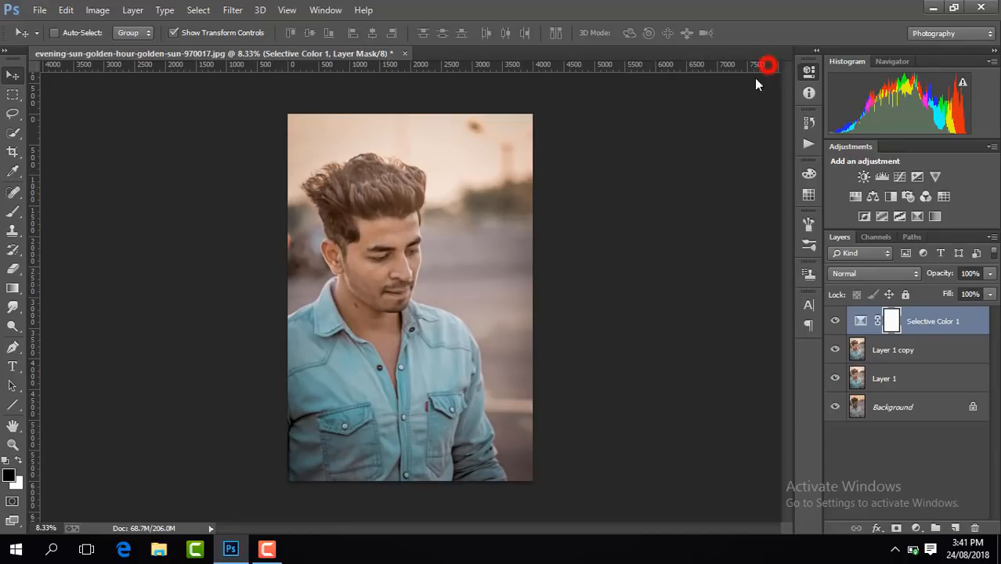
- Compare the photo with and without the Selective Color adjustment by toggling that layer's visibility
click(836, 322)
click(835, 322)
click(835, 322)
click(835, 322)
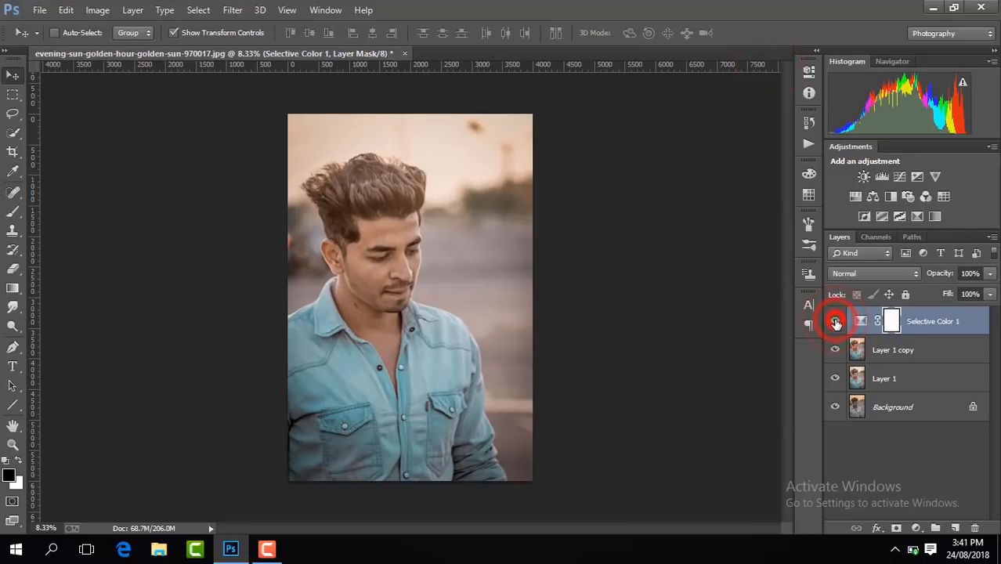
- Flatten the image into a single background layer and duplicate it
right_click(952, 321)
click(691, 437)
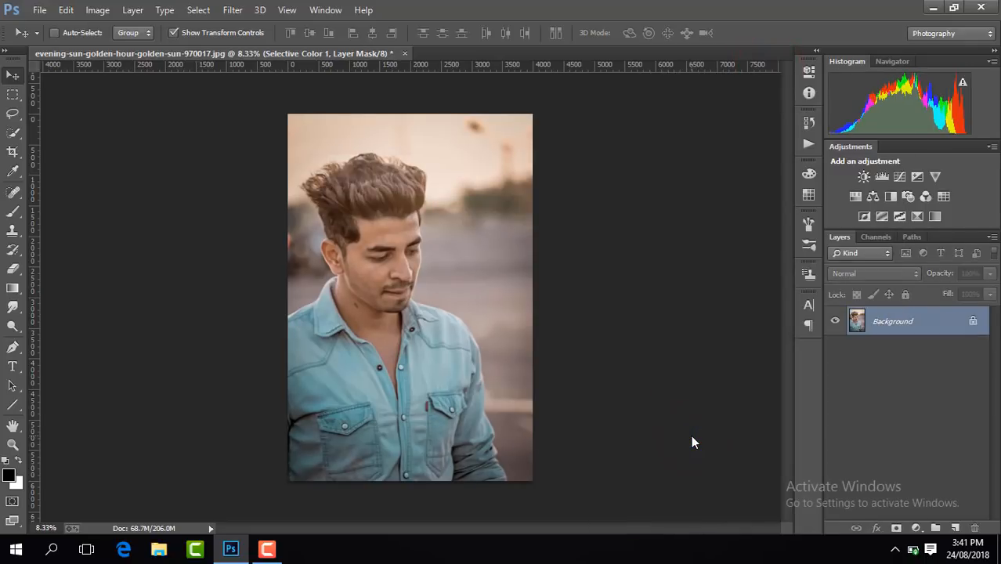
key(ctrl+j)
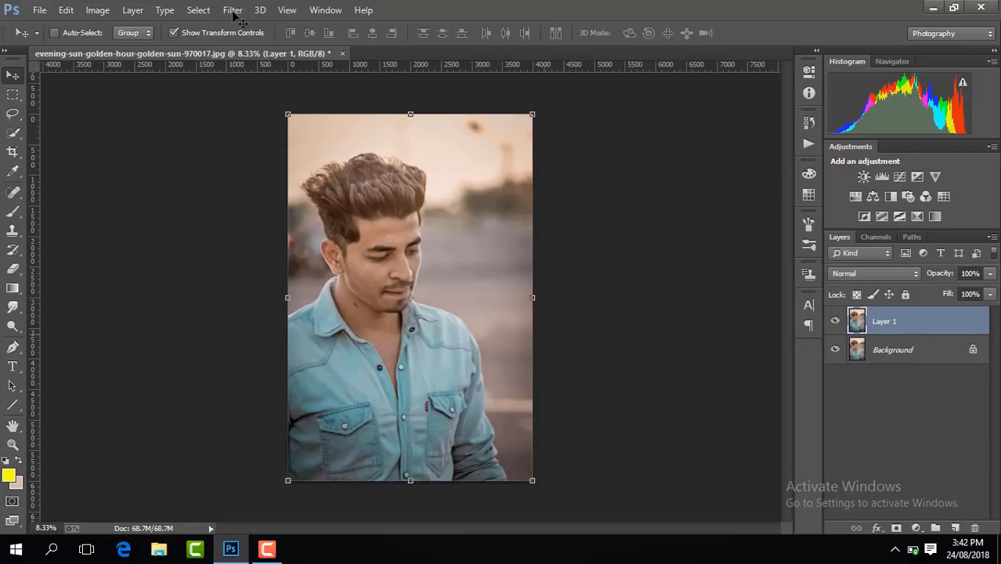
- Turn off the transform controls and open the Camera Raw Filter on the duplicated layer
click(175, 32)
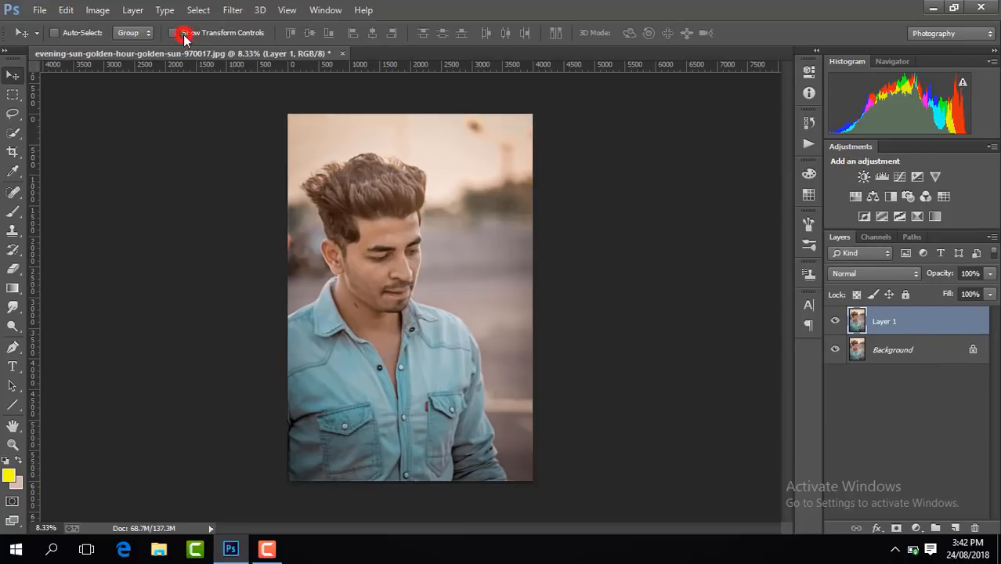
click(237, 10)
click(314, 95)
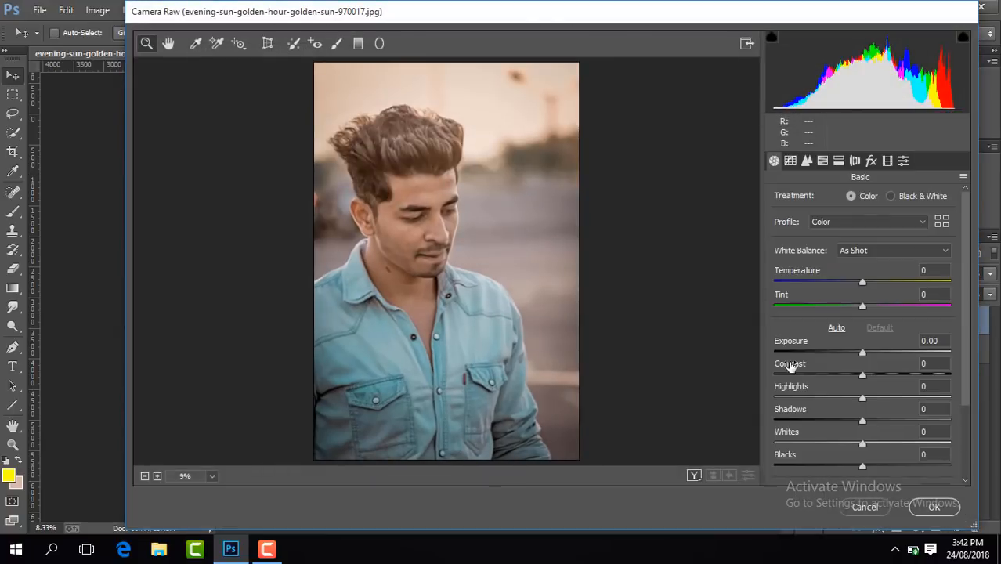
- Set Temperature to -8, Contrast to +37, Shadows to +29 and Blacks to -23 in the basic adjustments
drag(862, 376, 881, 377)
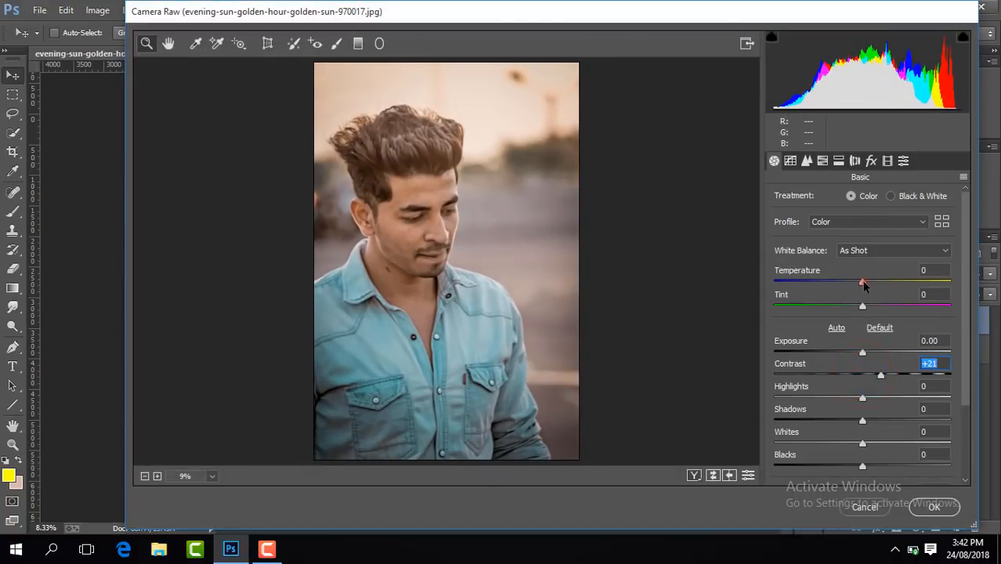
mouse_move(862, 282)
mouse_down()
mouse_move(844, 283)
mouse_move(855, 283)
mouse_up()
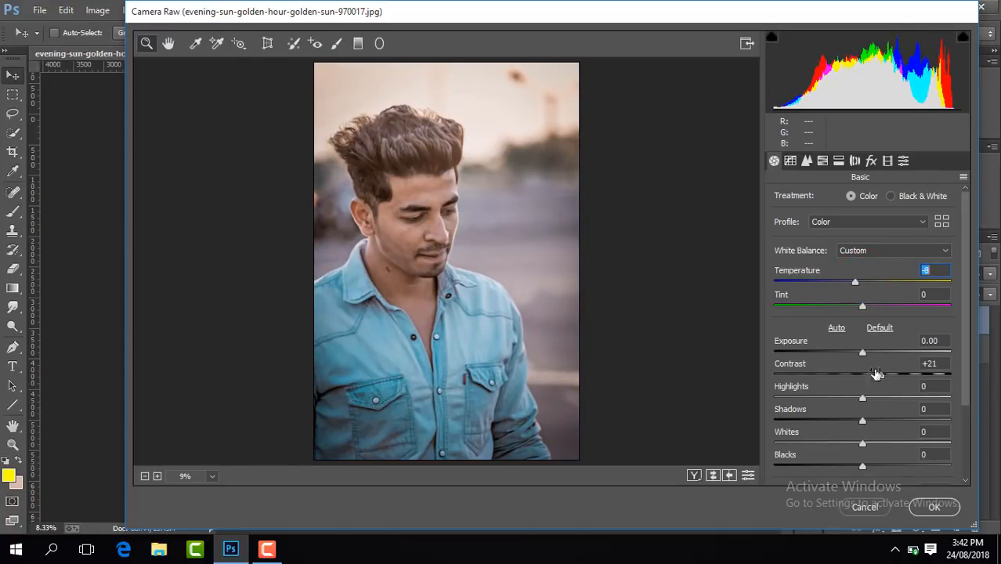
drag(887, 379, 899, 377)
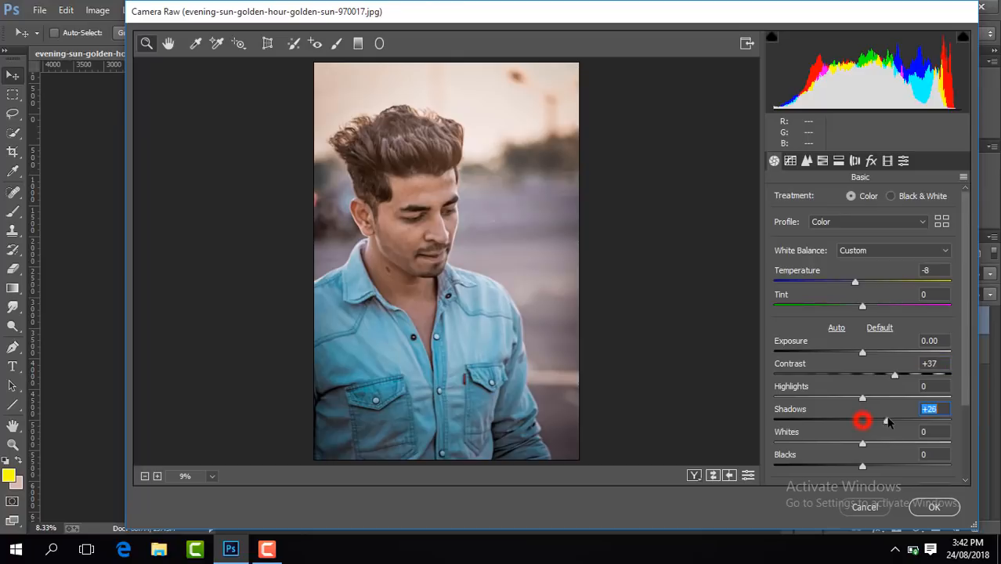
drag(862, 466, 843, 467)
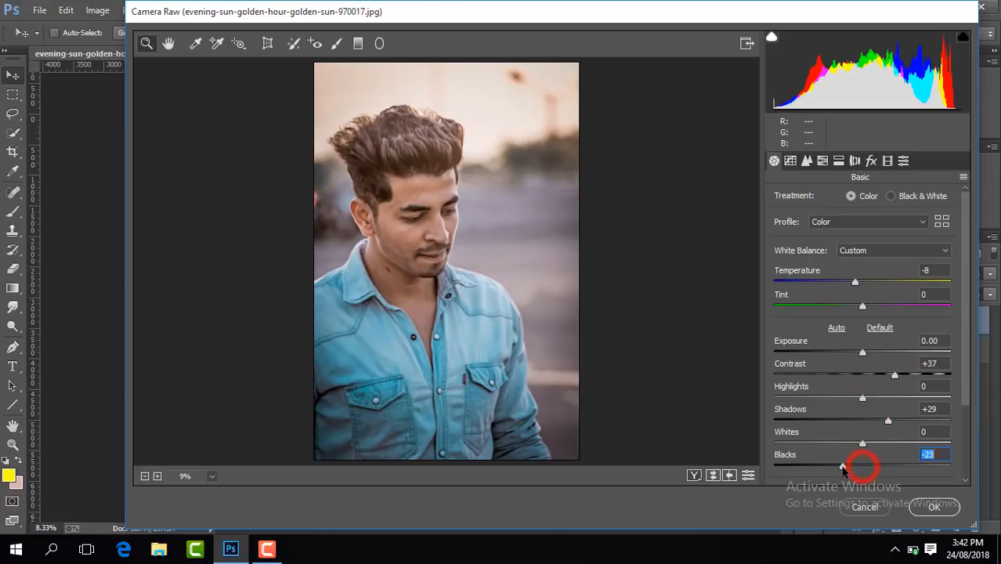
- Set Highlights to -21, Clarity to +15 and Vibrance to +20 in the basic adjustments
drag(964, 355, 964, 417)
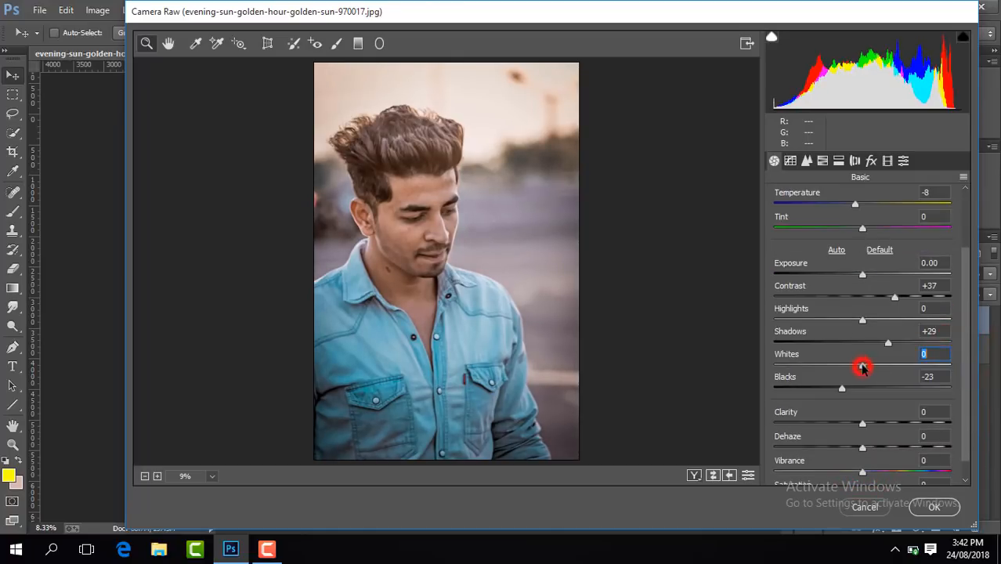
drag(846, 323, 843, 324)
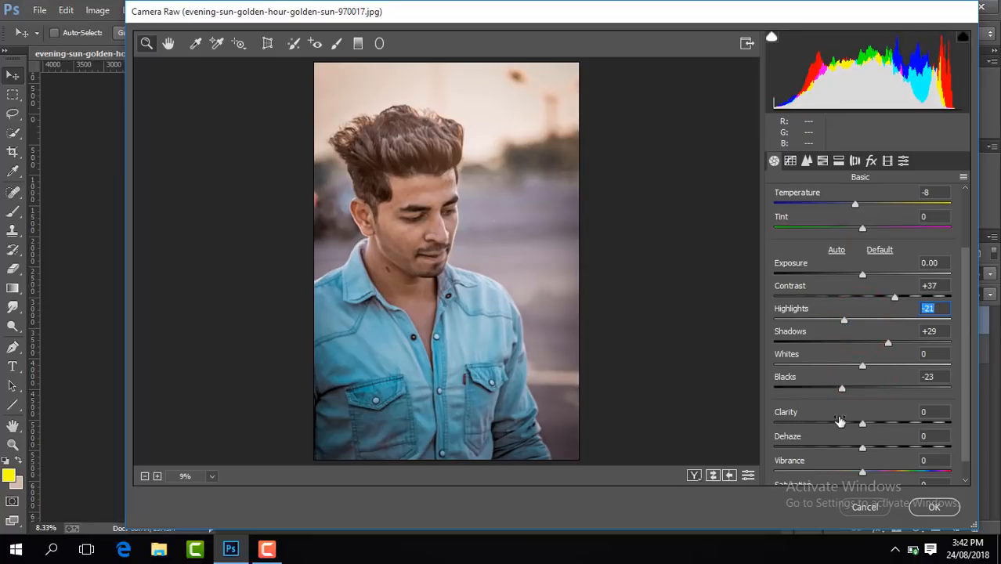
drag(864, 423, 877, 425)
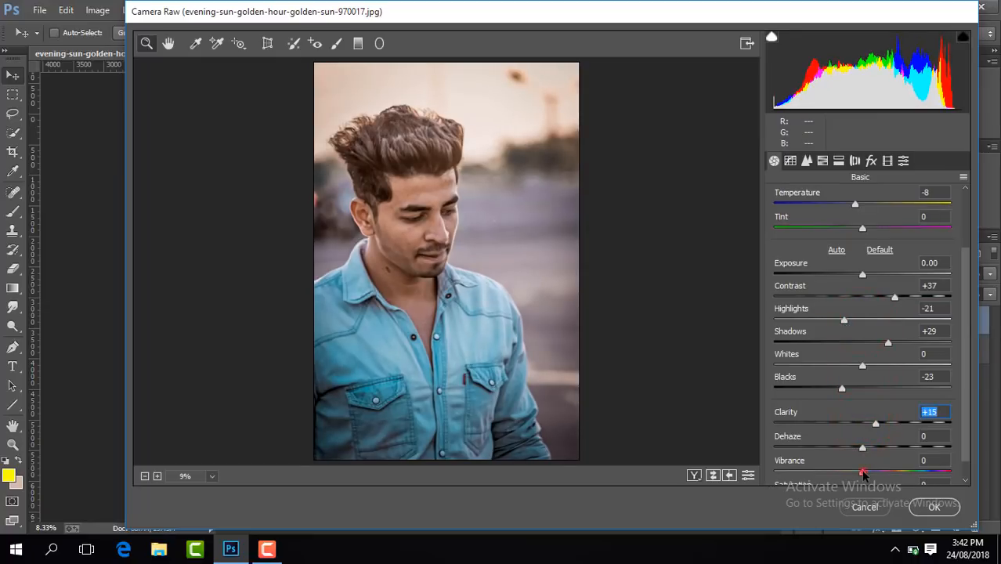
drag(861, 474, 880, 472)
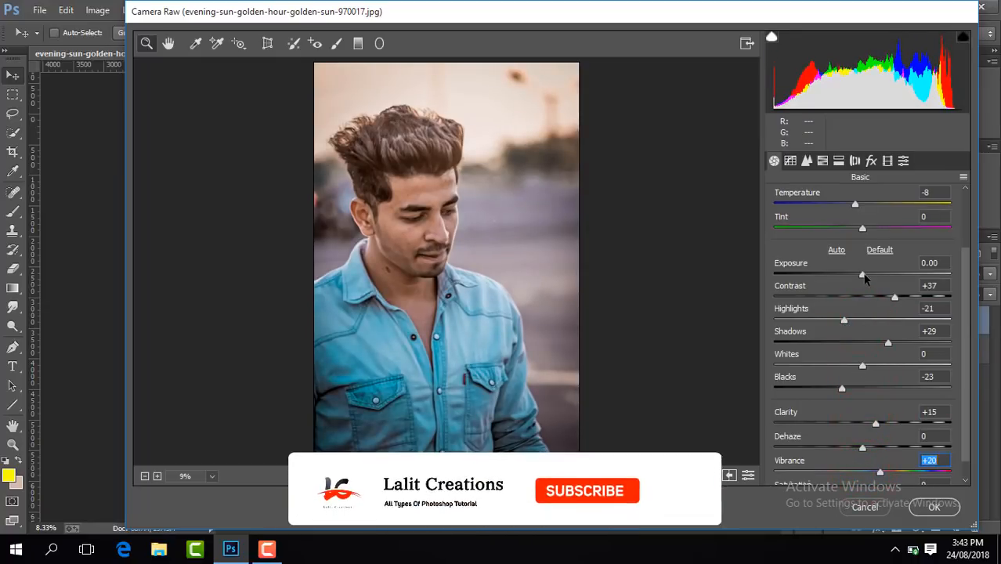
click(967, 361)
- Set HSL saturation to -16 for Oranges, -100 for Yellows, +44 for Aquas and +42 for Blues, and Oranges luminance to +18
click(822, 160)
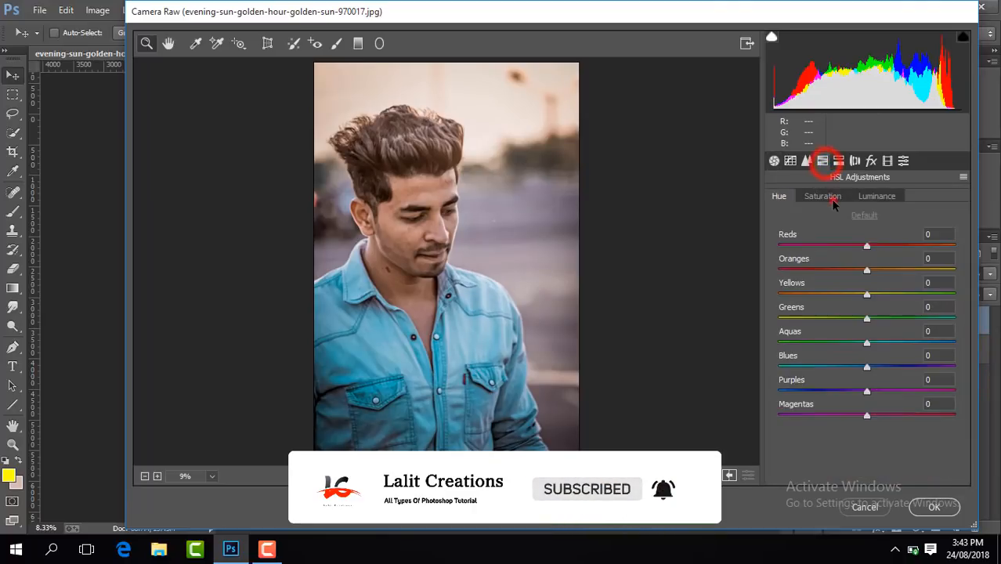
click(832, 200)
drag(866, 270, 853, 270)
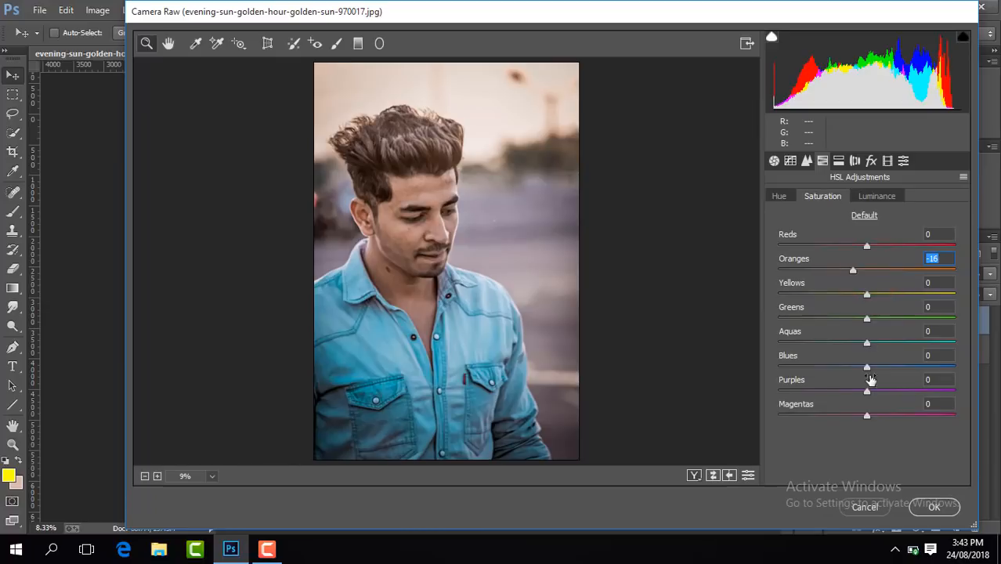
drag(866, 366, 905, 343)
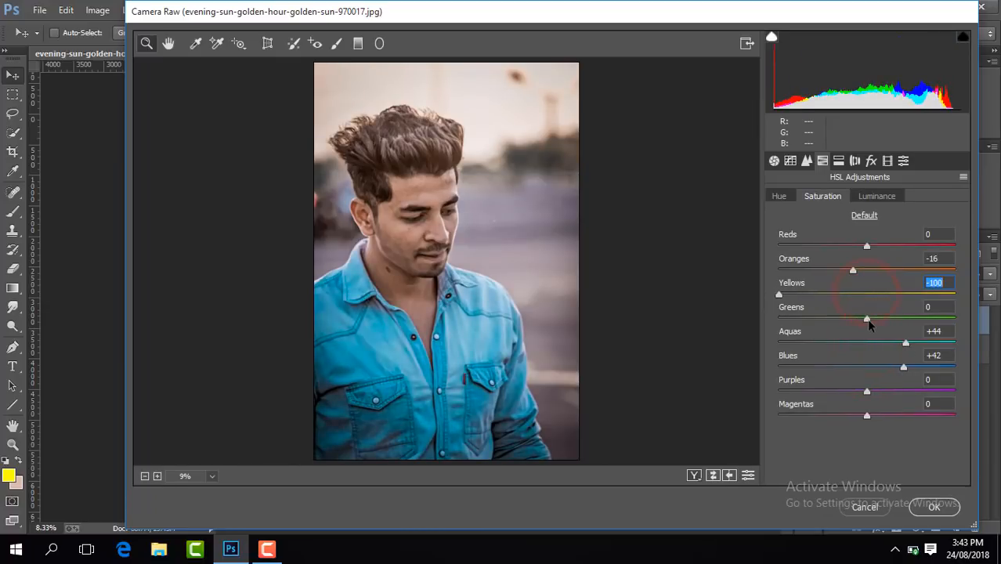
click(875, 197)
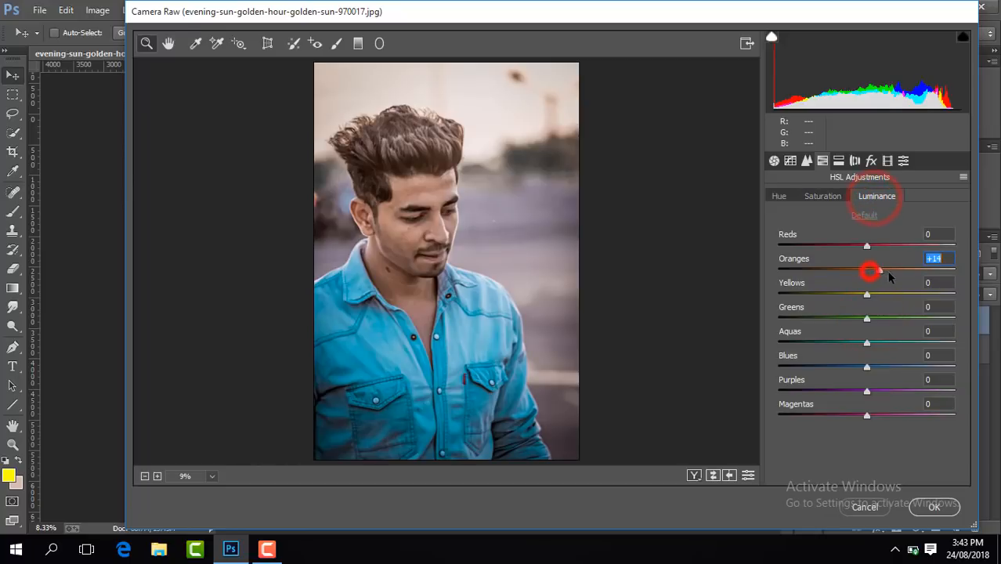
drag(889, 276, 885, 274)
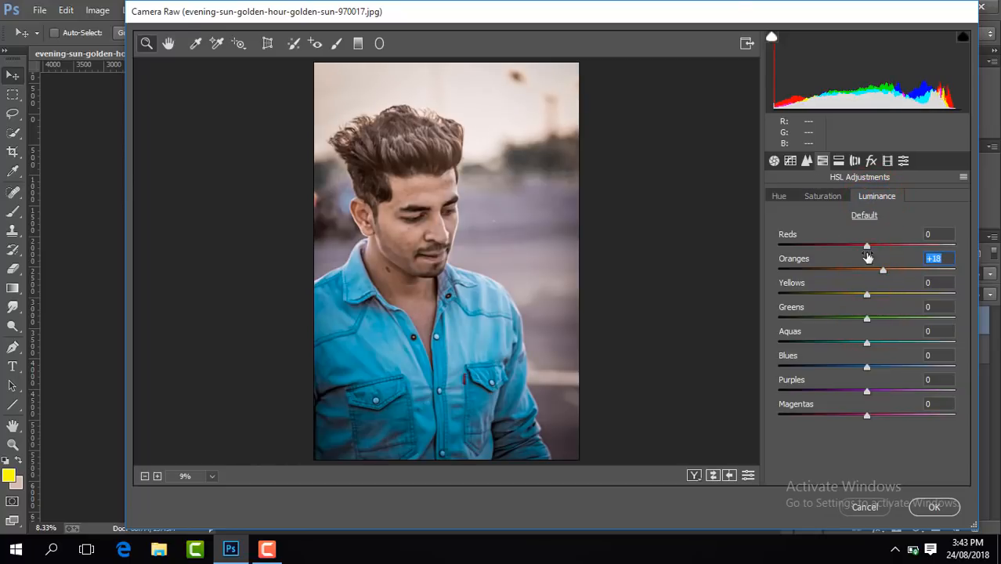
- Raise the sharpening amount, set the post-crop vignetting amount to -12, and apply the Camera Raw filter
click(806, 161)
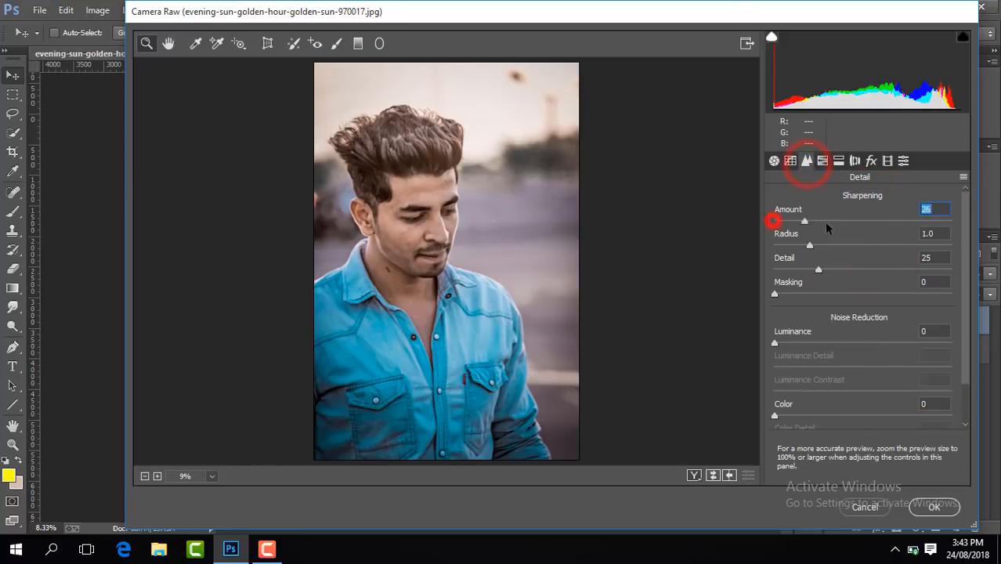
drag(826, 227, 853, 225)
drag(778, 342, 858, 354)
click(871, 161)
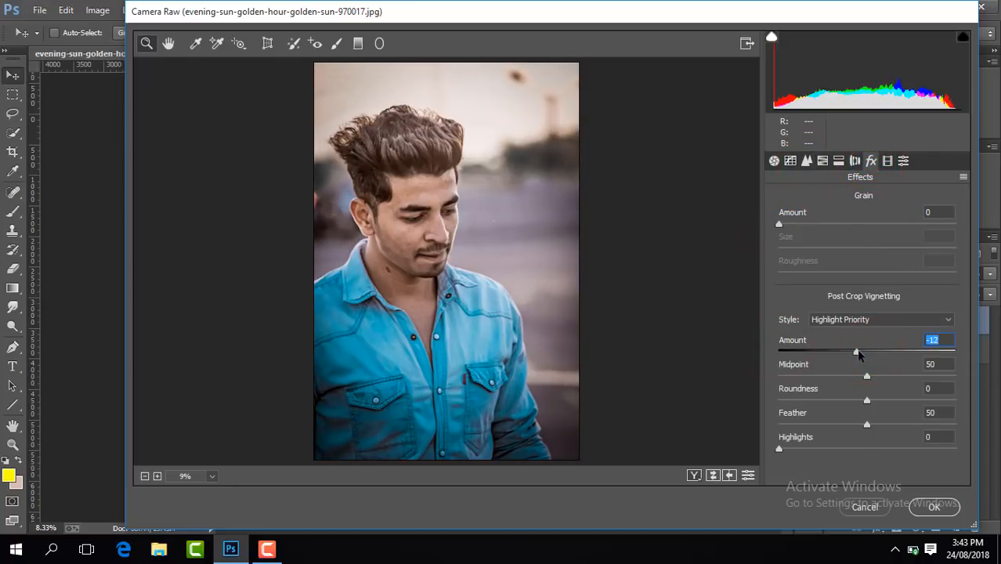
click(933, 507)
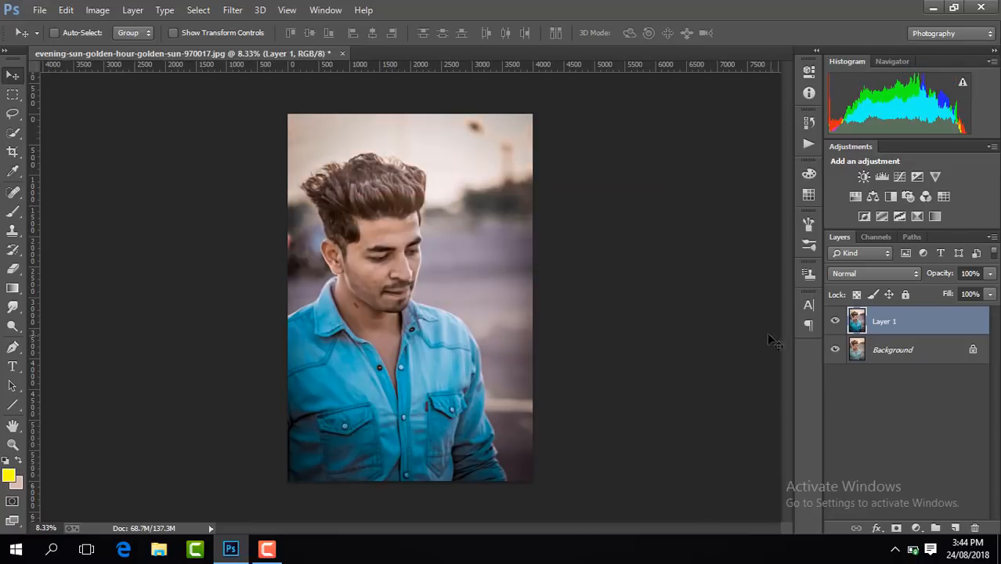
- Toggle the visibility of the graded layer to compare the portrait before and after the Camera Raw adjustments
click(836, 323)
click(835, 322)
click(835, 323)
click(836, 322)
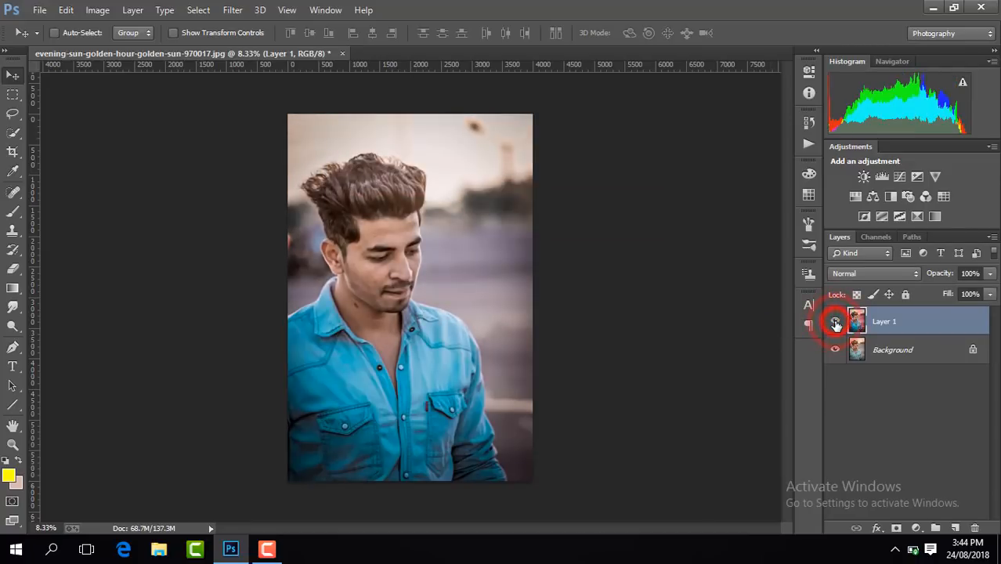
click(835, 323)
click(835, 323)
- Flatten the graded image into the background and duplicate it as a new layer
right_click(839, 324)
click(603, 417)
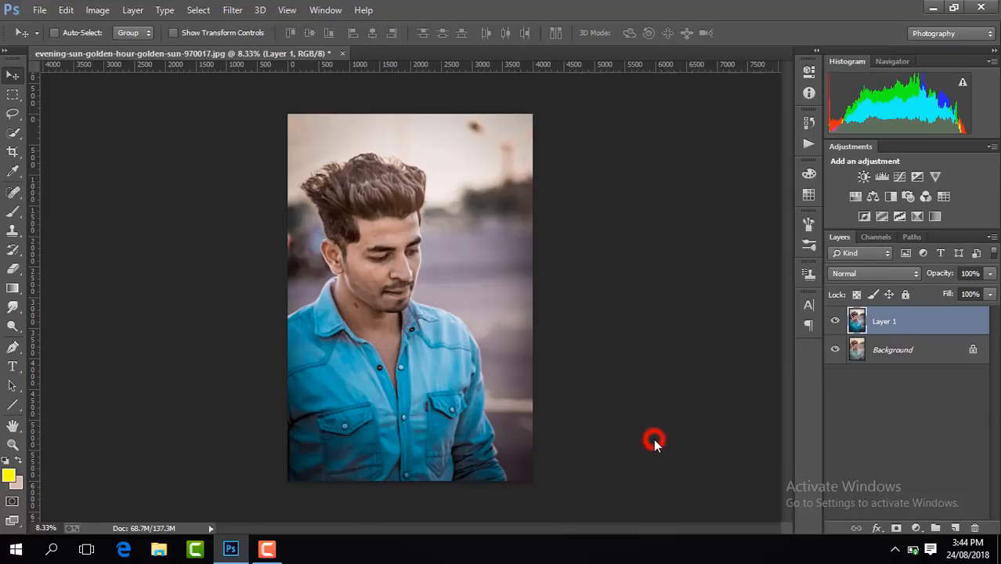
key(ctrl+j)
- Smooth the skin across the forehead with the Mixer Brush at 314 px and 0% hardness
key(ctrl+plus)
key(ctrl+plus)
key(ctrl+plus)
key(ctrl+plus)
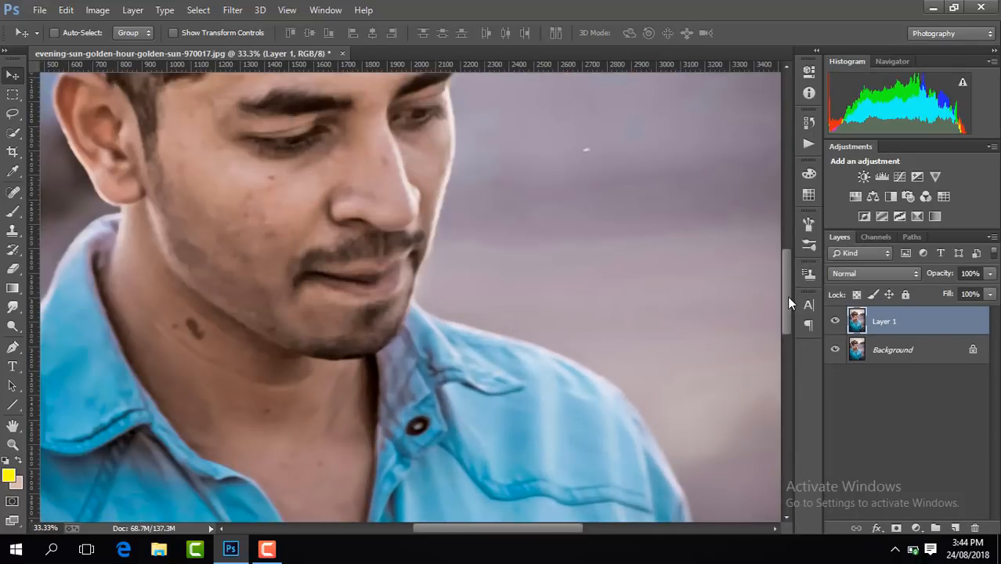
drag(786, 296, 786, 270)
drag(545, 528, 536, 528)
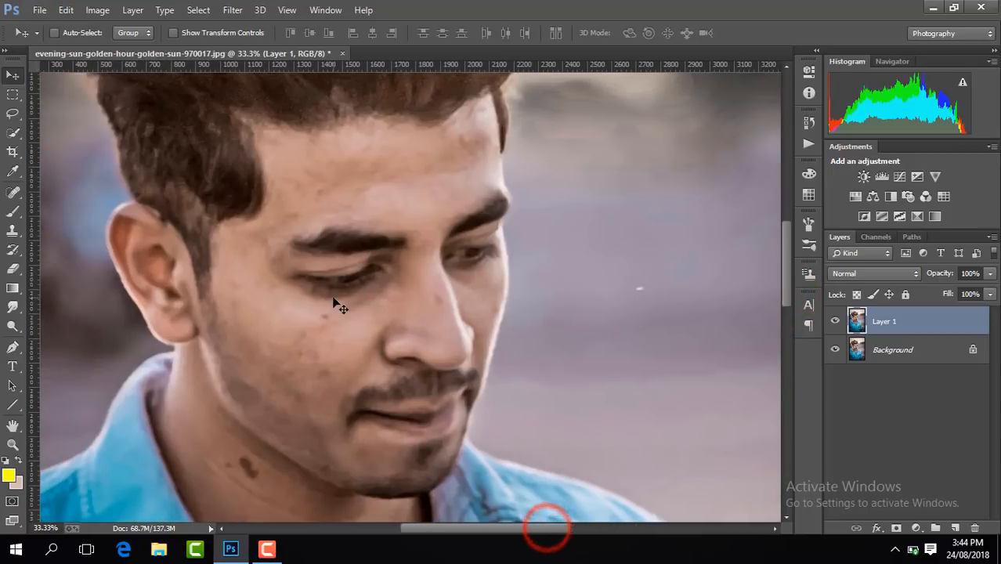
key(ctrl+plus)
drag(787, 254, 786, 237)
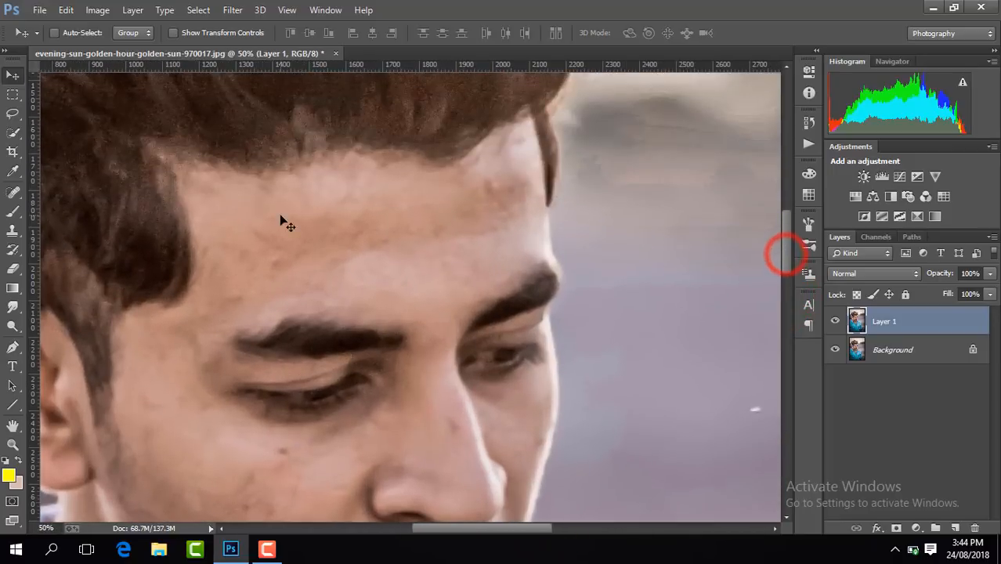
click(13, 211)
key(shift+b)
click(71, 35)
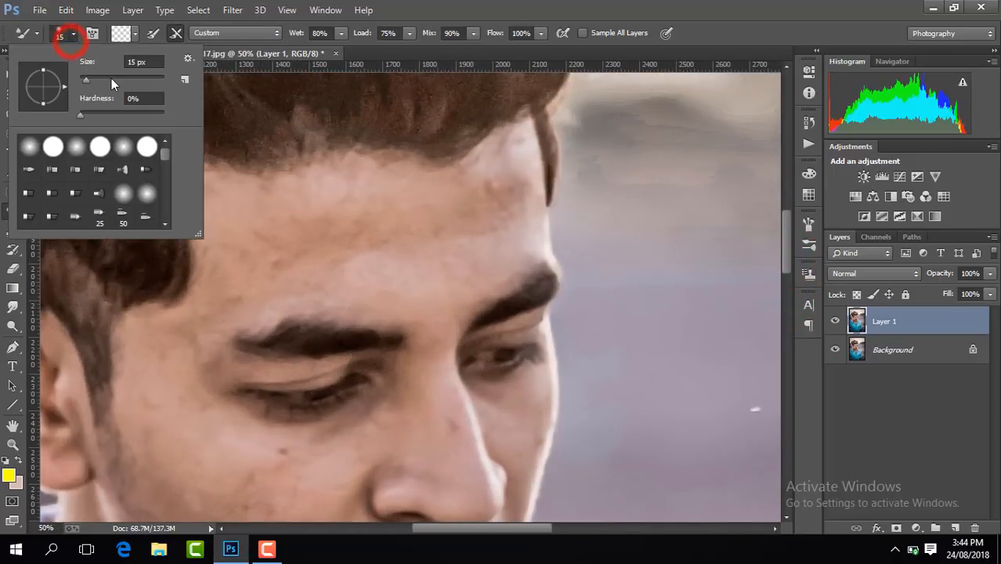
click(111, 78)
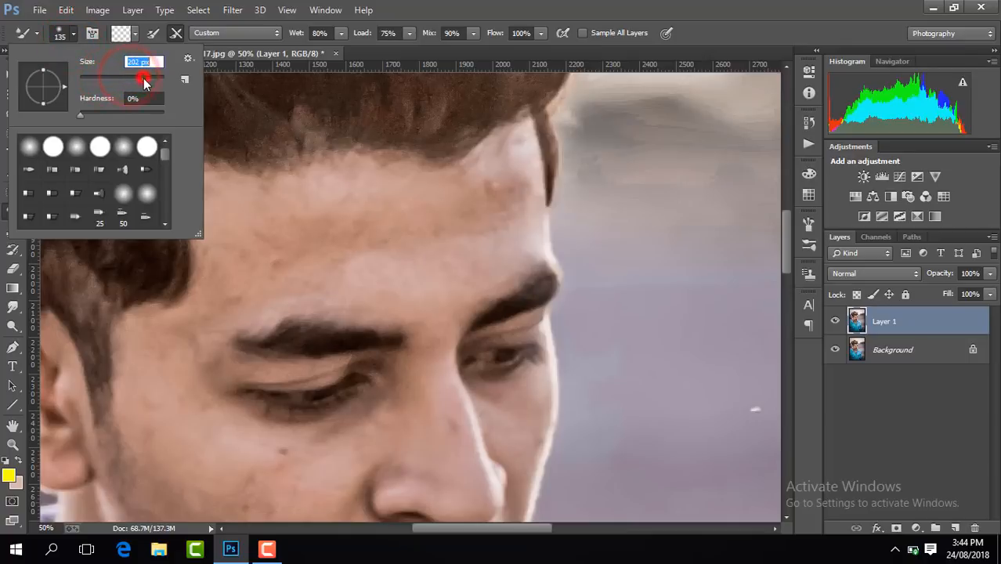
click(144, 80)
click(429, 237)
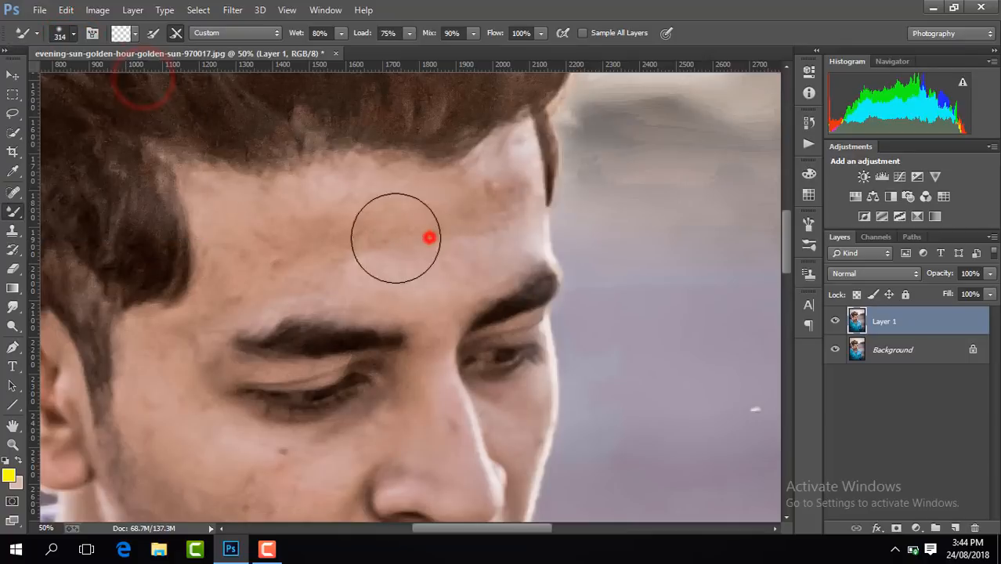
click(443, 240)
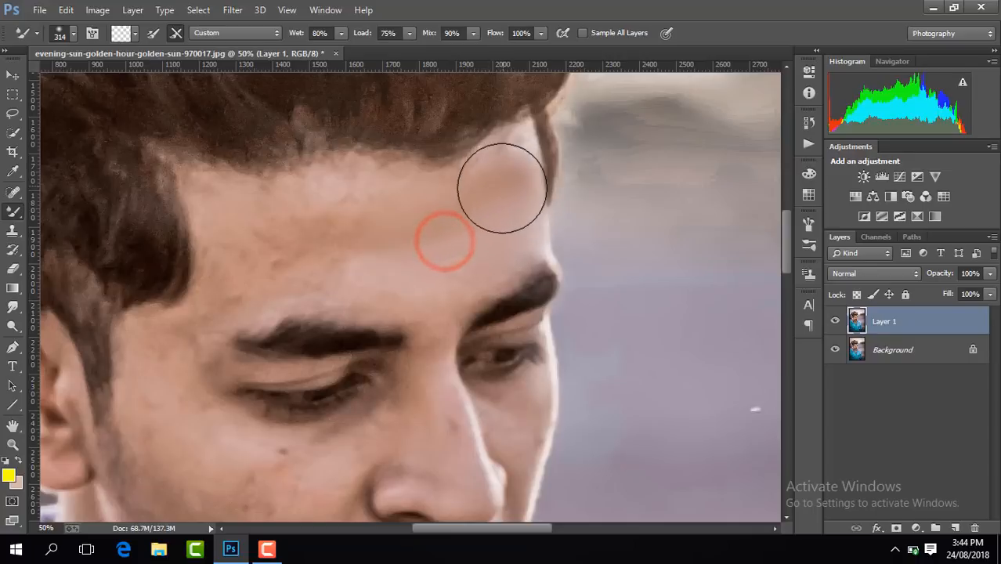
mouse_move(476, 252)
mouse_down()
mouse_move(371, 275)
mouse_move(374, 245)
mouse_move(241, 223)
mouse_up()
mouse_move(376, 222)
mouse_down()
mouse_move(326, 208)
mouse_move(350, 207)
mouse_up()
mouse_move(407, 261)
mouse_down()
mouse_move(318, 263)
mouse_move(458, 230)
mouse_up()
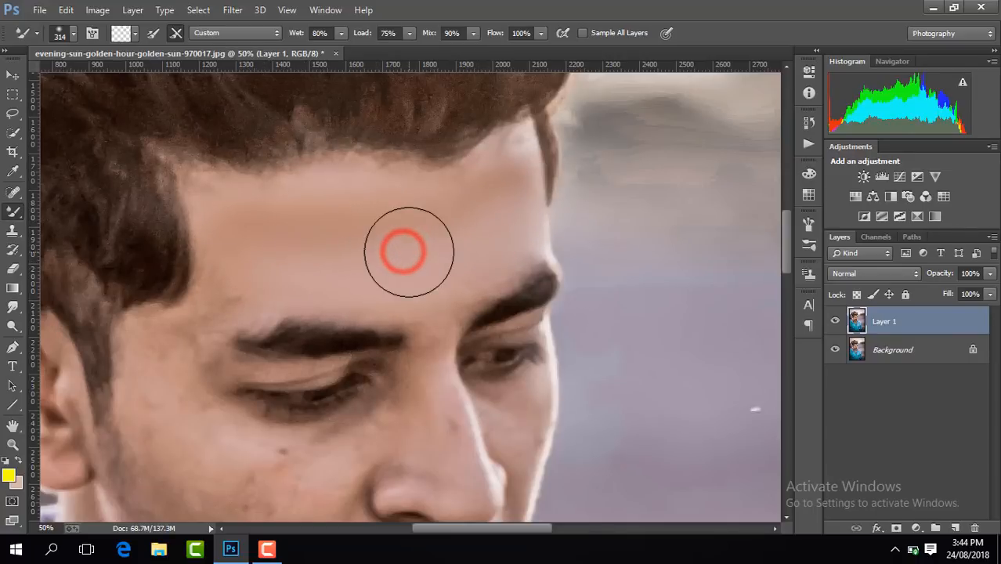
mouse_move(409, 252)
mouse_down()
mouse_move(474, 207)
mouse_move(386, 251)
mouse_move(236, 217)
mouse_up()
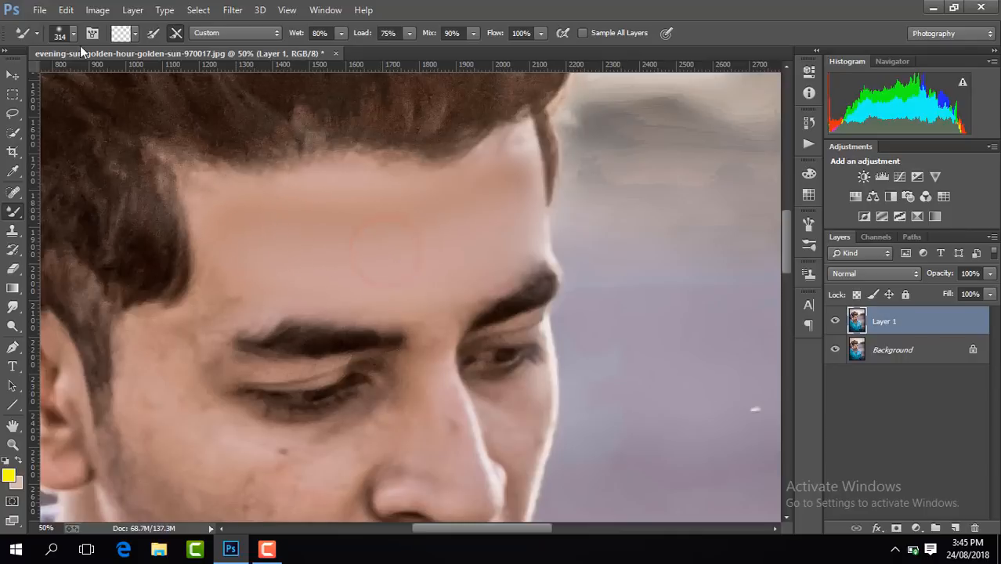
- Reduce the Mixer Brush to 202 px and smooth the skin above the eyebrows, at the temple and along the hairline
click(64, 33)
drag(142, 83, 138, 86)
click(398, 274)
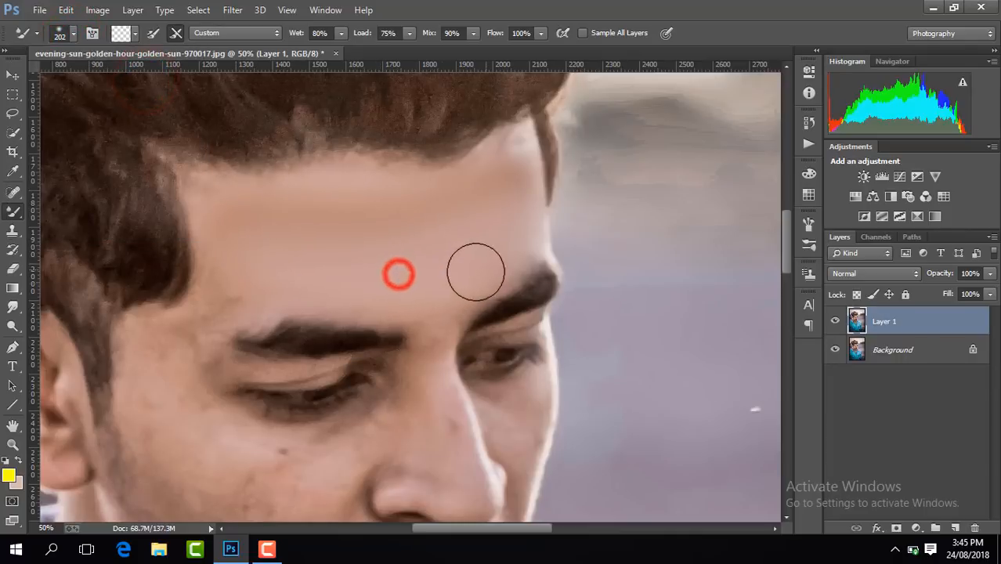
mouse_move(353, 289)
mouse_down()
mouse_move(277, 284)
mouse_move(152, 400)
mouse_move(199, 339)
mouse_move(168, 377)
mouse_move(145, 357)
mouse_up()
drag(210, 424, 189, 353)
mouse_move(250, 233)
mouse_down()
mouse_move(234, 207)
mouse_move(235, 236)
mouse_up()
mouse_move(388, 163)
mouse_down()
mouse_move(398, 194)
mouse_move(343, 177)
mouse_up()
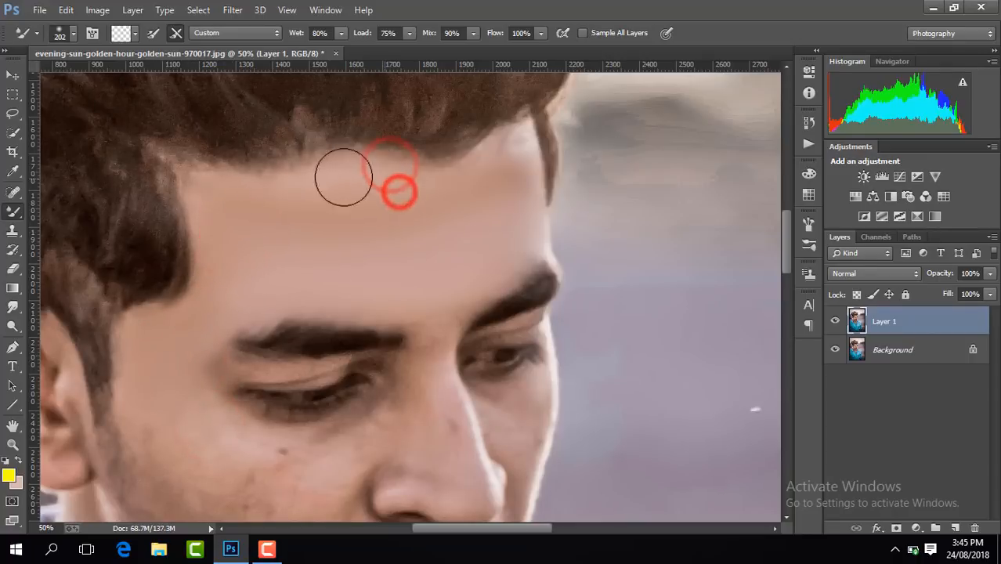
drag(514, 209, 509, 163)
- Blend away the blemishes on the near cheek and under the eye with the 202 px Mixer Brush
drag(786, 240, 791, 262)
mouse_move(140, 257)
mouse_down()
mouse_move(190, 320)
mouse_move(224, 314)
mouse_up()
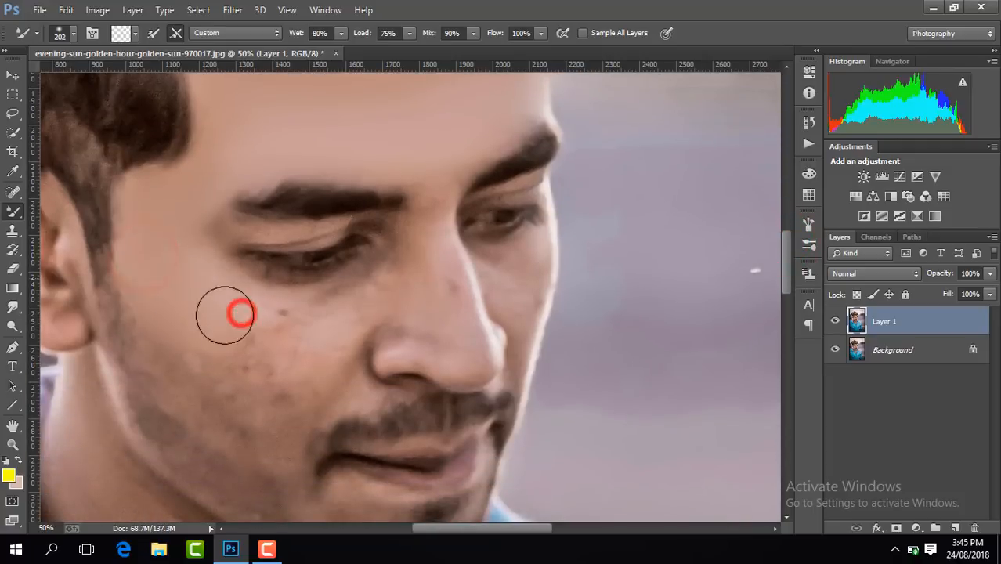
mouse_move(172, 284)
mouse_down()
mouse_move(220, 353)
mouse_move(361, 308)
mouse_up()
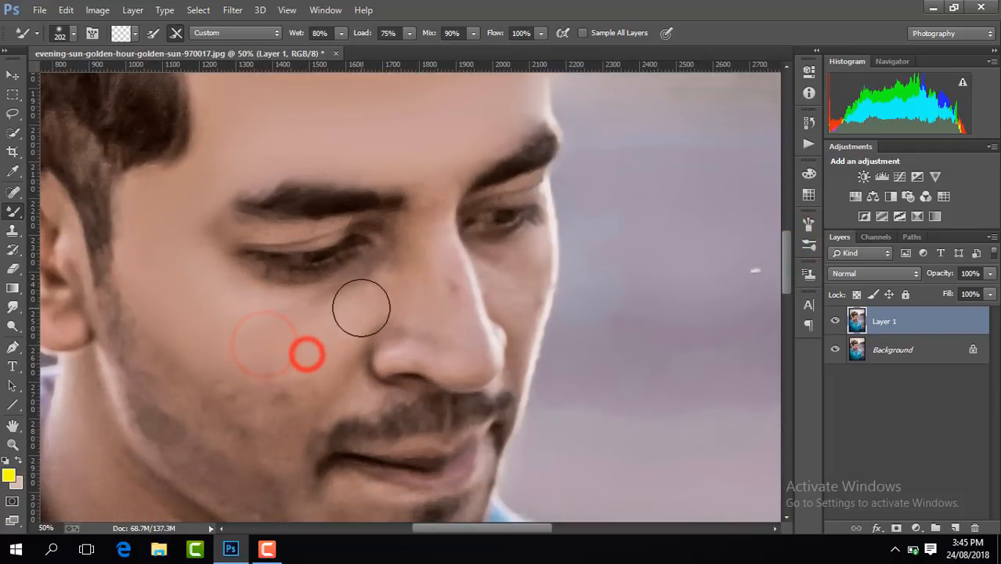
drag(324, 341, 292, 399)
mouse_move(286, 363)
mouse_down()
mouse_move(273, 329)
mouse_move(317, 317)
mouse_move(266, 404)
mouse_move(245, 374)
mouse_up()
mouse_move(163, 319)
mouse_down()
mouse_move(203, 382)
mouse_move(176, 356)
mouse_up()
drag(242, 417, 239, 412)
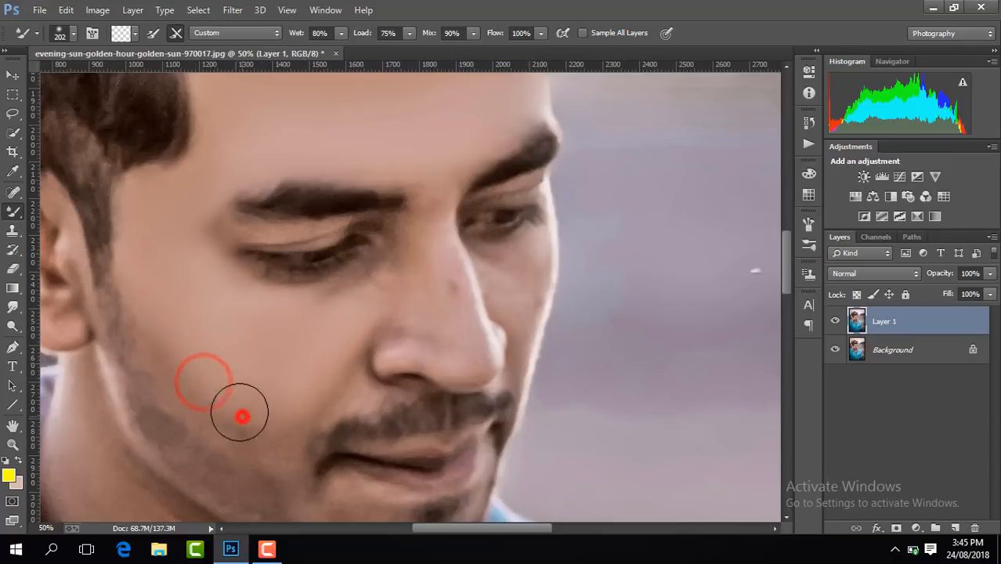
mouse_move(300, 404)
mouse_down()
mouse_move(246, 353)
mouse_move(375, 281)
mouse_up()
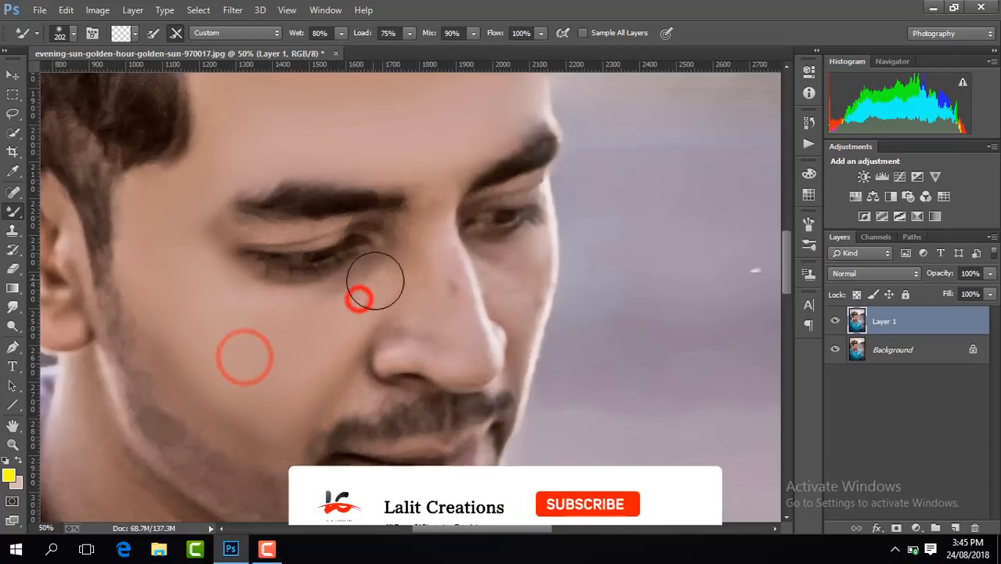
- Smooth the nose and even out the near cheek down to the beard line with the Mixer Brush
mouse_move(435, 298)
mouse_down()
mouse_move(458, 357)
mouse_move(404, 337)
mouse_move(428, 318)
mouse_up()
click(433, 332)
mouse_move(207, 357)
mouse_down()
mouse_move(167, 340)
mouse_move(238, 415)
mouse_move(167, 358)
mouse_up()
drag(286, 434, 244, 417)
drag(203, 386, 156, 350)
click(216, 341)
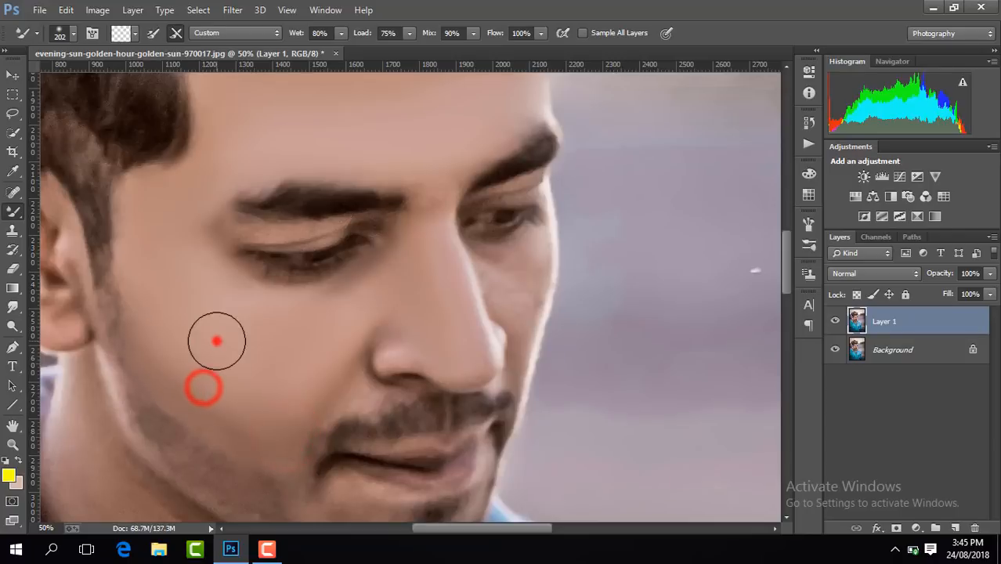
drag(216, 340, 185, 355)
mouse_move(380, 299)
mouse_down()
mouse_move(348, 295)
mouse_move(389, 293)
mouse_up()
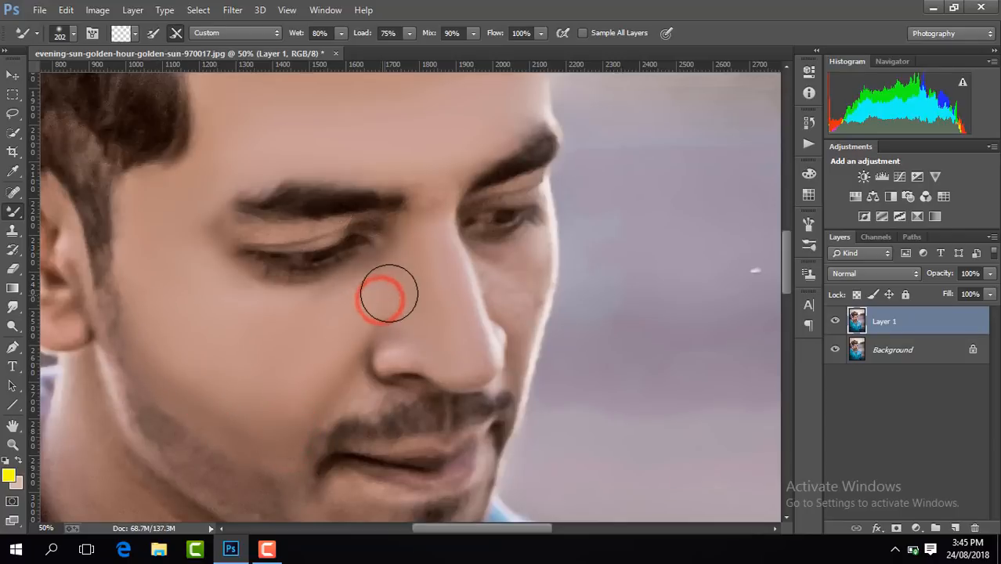
- Smooth the far cheek beside the nose with the Mixer Brush, first at 149 px and again at 99 px
click(72, 35)
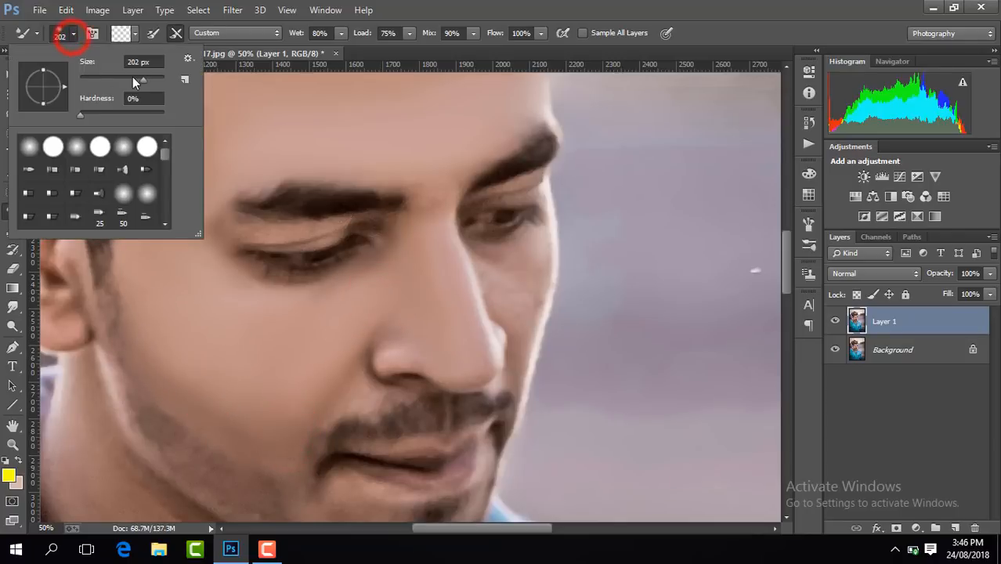
click(132, 79)
mouse_move(515, 294)
mouse_down()
mouse_move(531, 255)
mouse_move(494, 265)
mouse_up()
click(519, 295)
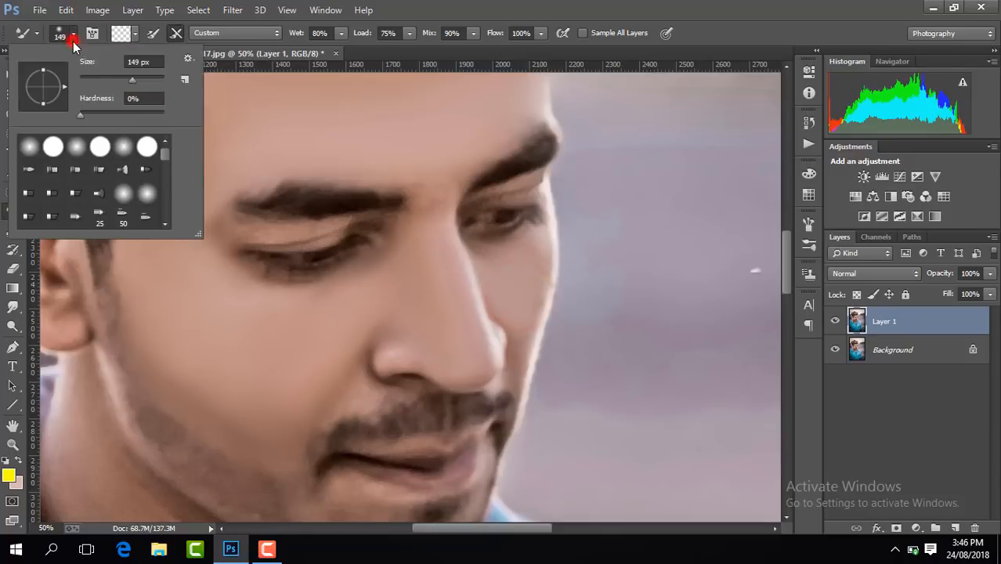
click(119, 79)
click(519, 307)
click(516, 311)
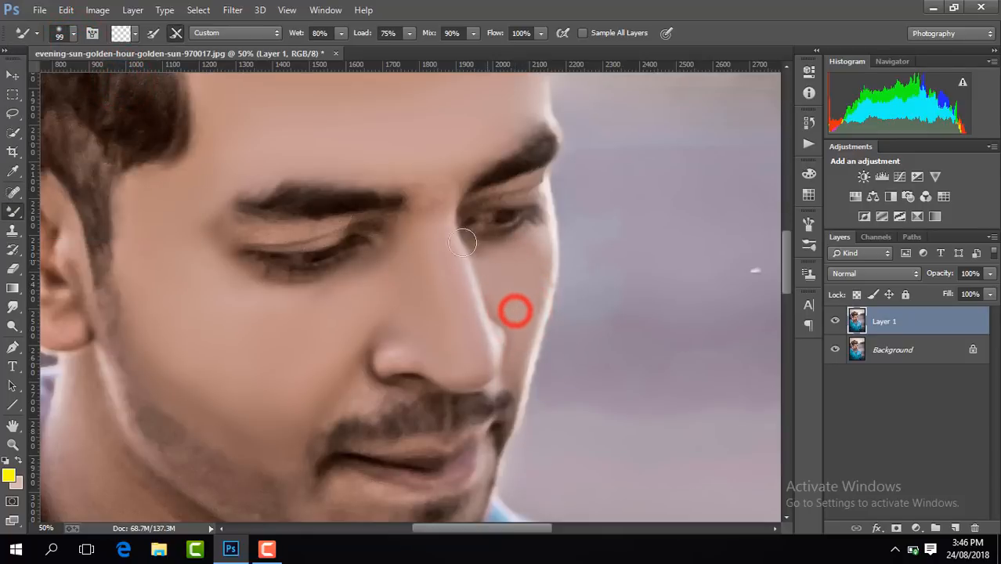
- Smooth the skin between the eyebrows and above the far eyebrow with the 99 px Mixer Brush
click(440, 218)
click(449, 177)
click(479, 139)
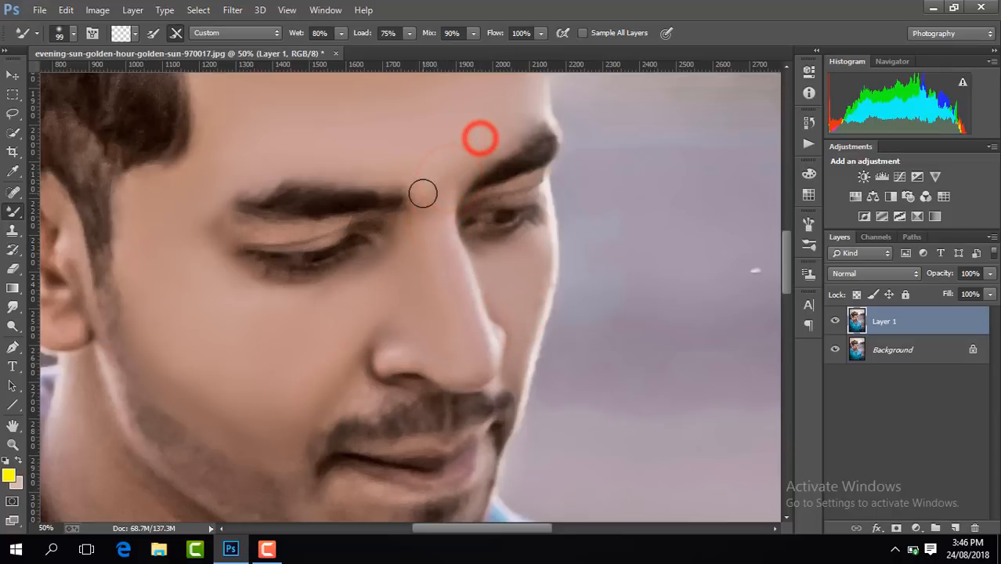
click(500, 138)
- Smooth the earlobe, outer rim and inner folds of the ear with the 99 px Mixer Brush
drag(542, 527, 518, 527)
click(205, 267)
click(200, 332)
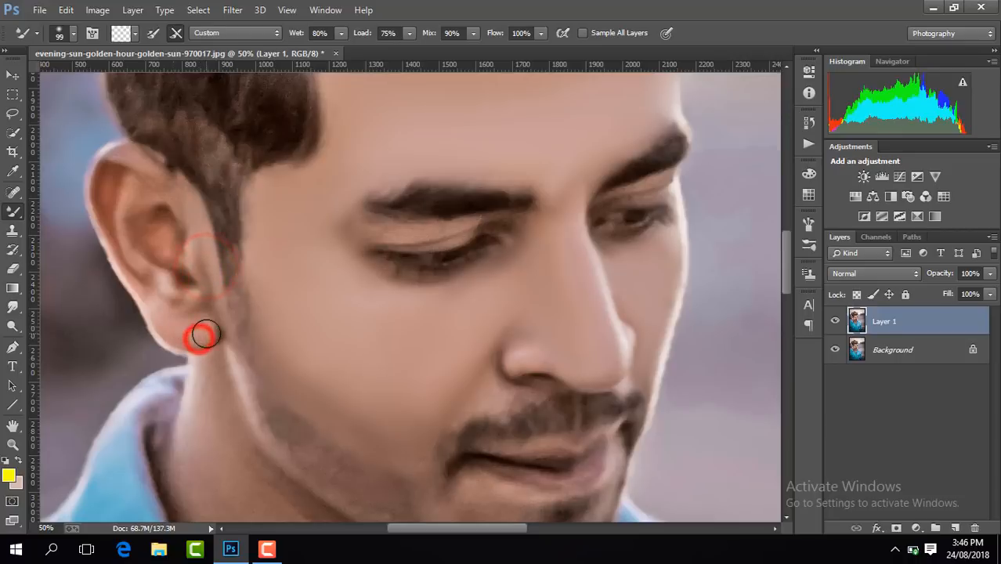
click(161, 315)
click(139, 277)
click(111, 218)
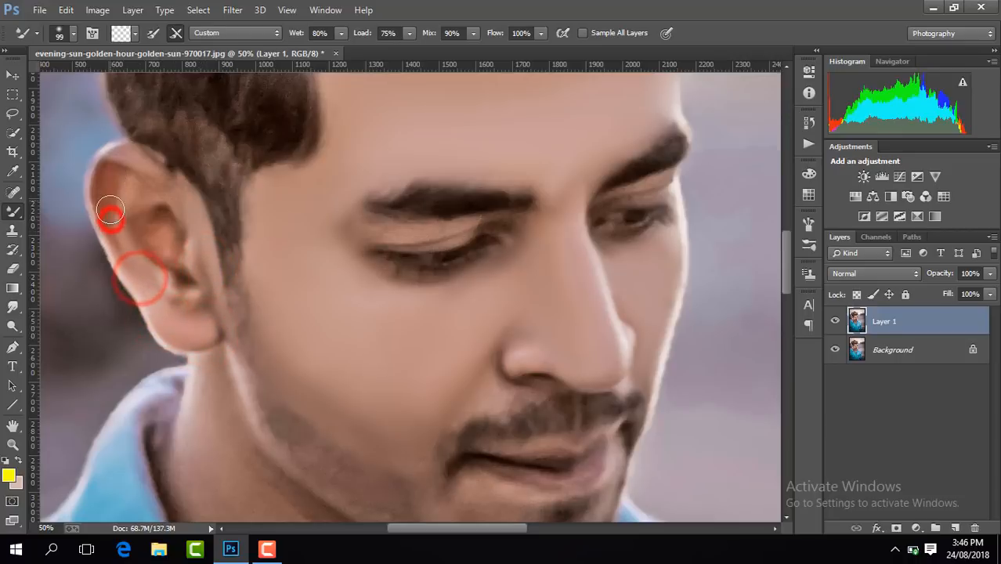
click(134, 192)
click(158, 193)
click(171, 236)
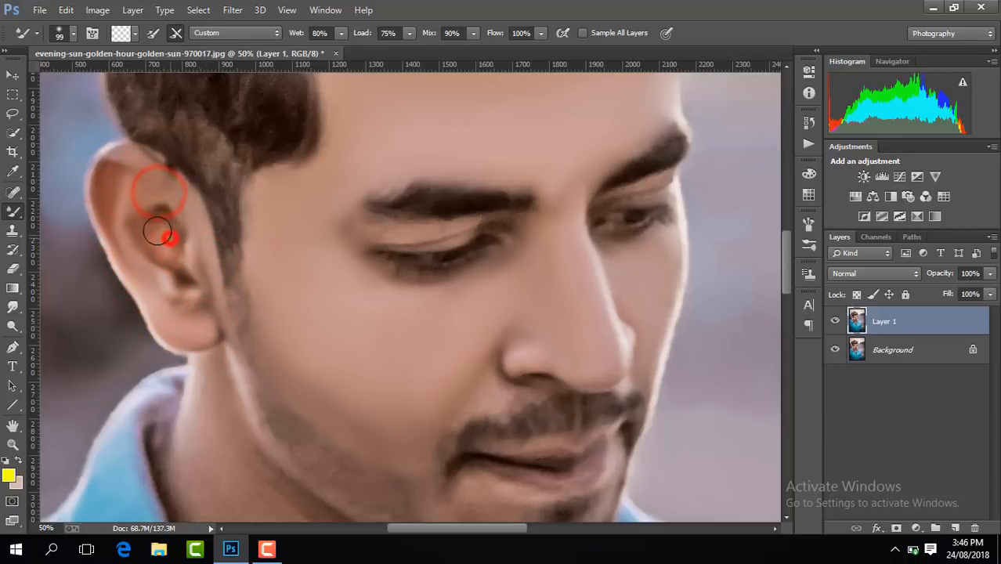
- Smooth the skin below the lower lip and beside the chin beard with the 99 px Mixer Brush
drag(788, 250, 786, 275)
click(503, 329)
click(470, 328)
click(471, 328)
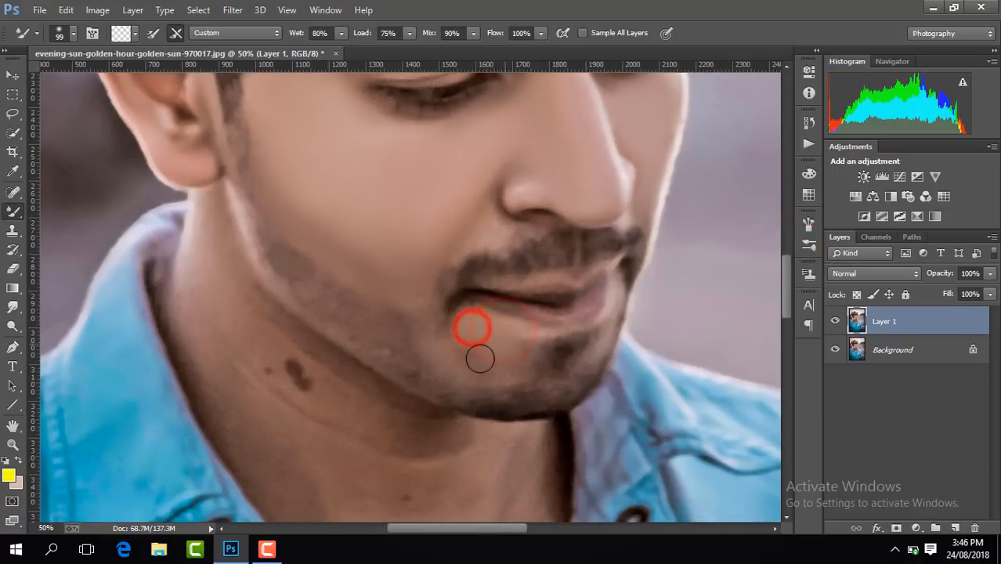
click(478, 355)
click(455, 361)
- Smooth the near cheek beside the moustache and nostril with the 99 px Mixer Brush
click(443, 239)
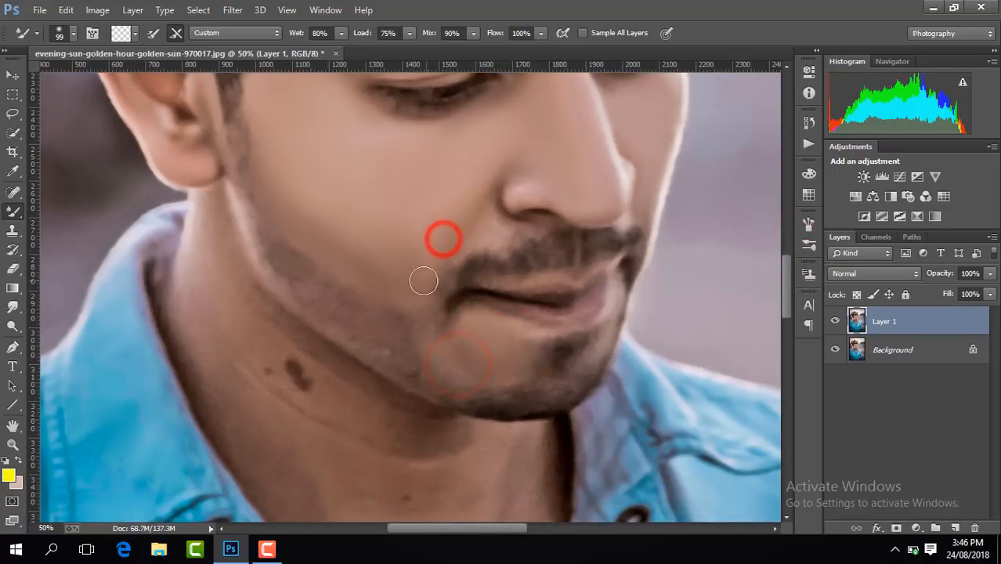
click(411, 273)
click(424, 255)
click(491, 228)
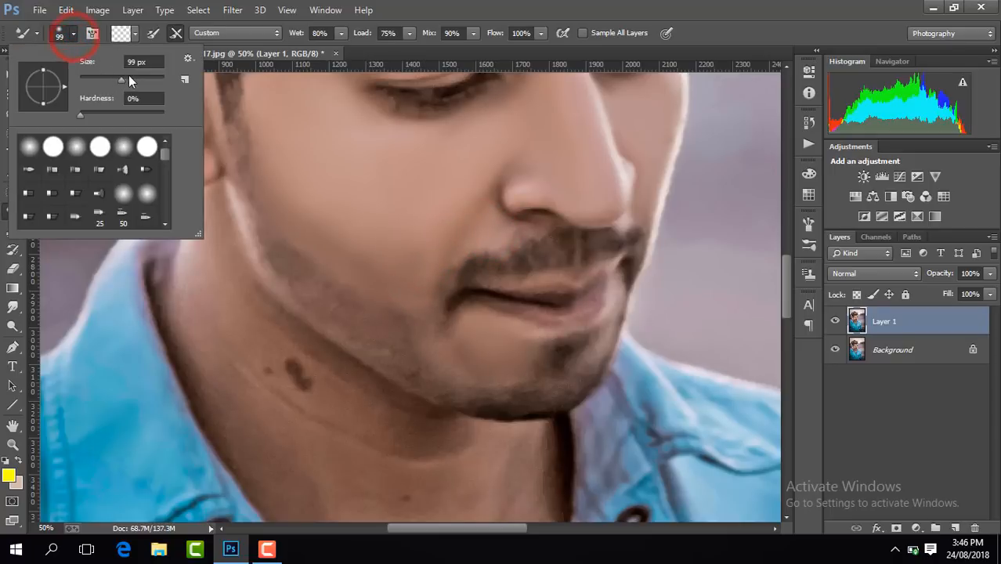
- Enlarge the Mixer Brush to 139 px and even out the near cheek between the nose and the beard line
click(129, 79)
click(458, 163)
click(443, 204)
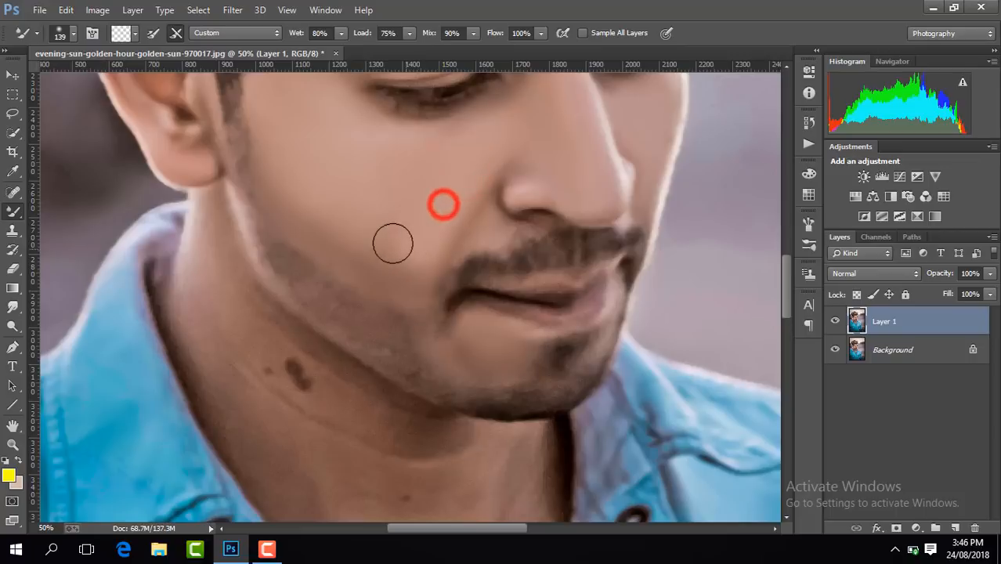
click(426, 230)
click(408, 217)
- Smooth the side of the neck along the shirt collar with the Mixer Brush at 170 px
scroll(413, 258, down, 5)
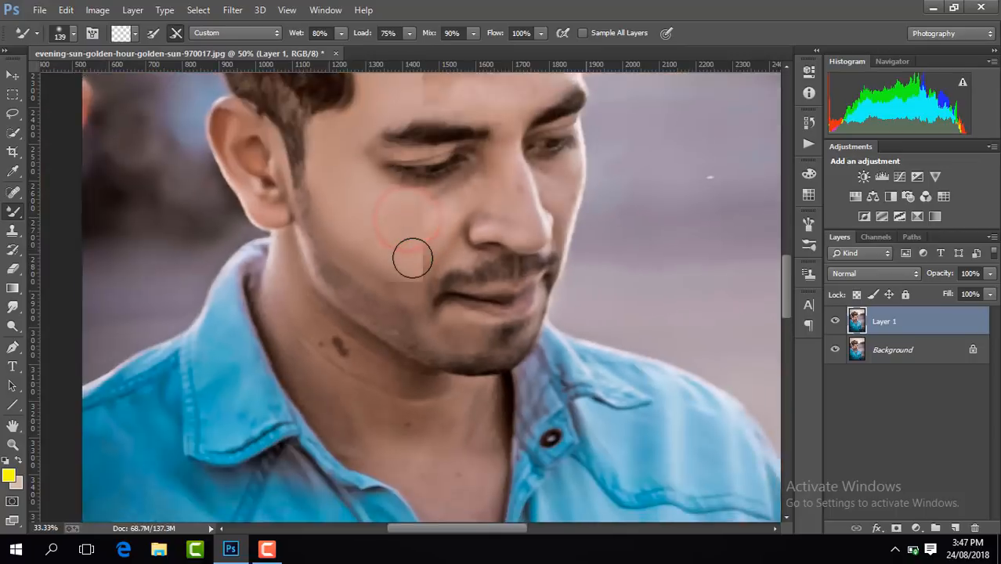
scroll(413, 257, up, 5)
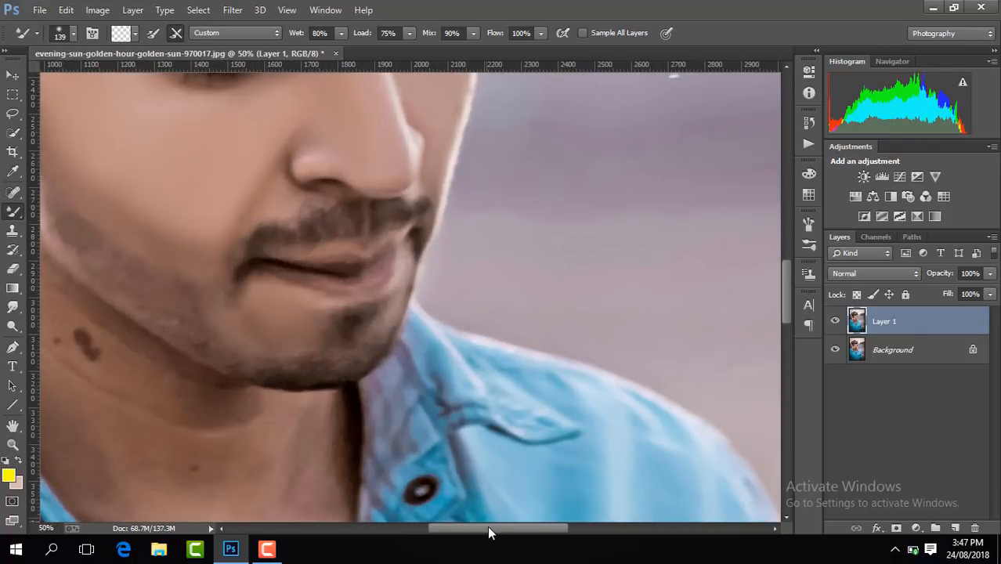
drag(487, 526, 447, 526)
click(70, 36)
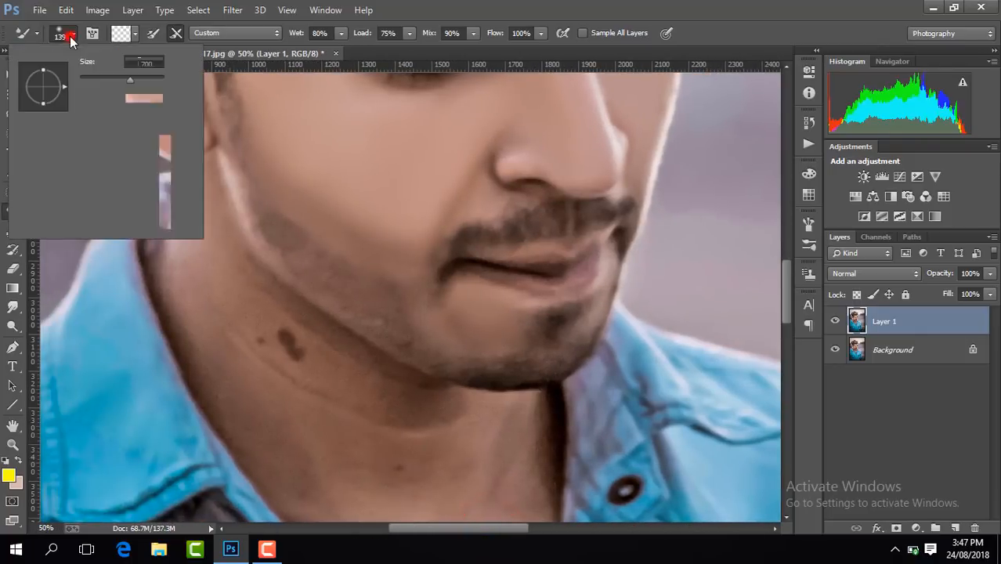
click(135, 76)
click(230, 304)
click(217, 265)
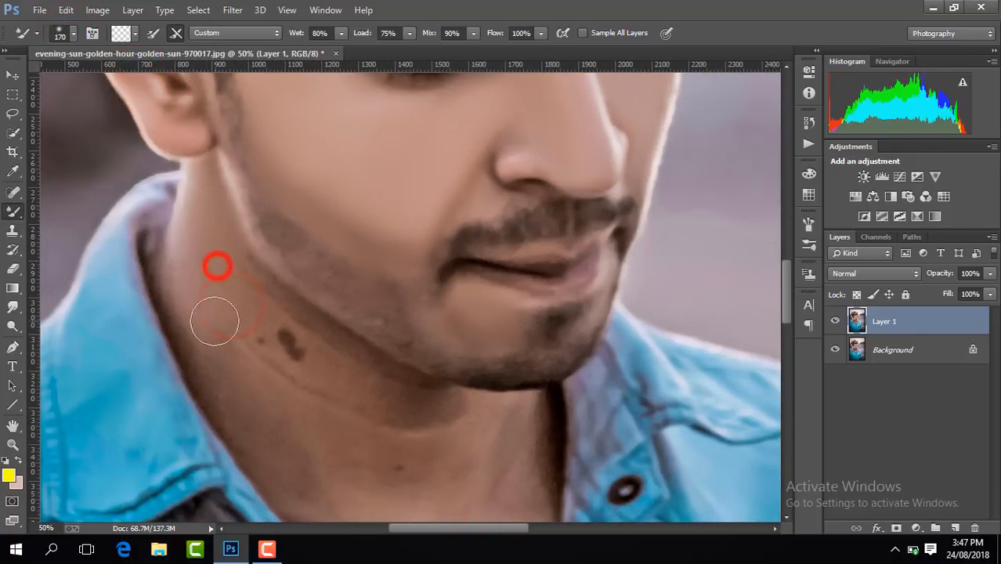
click(209, 337)
click(234, 393)
click(279, 413)
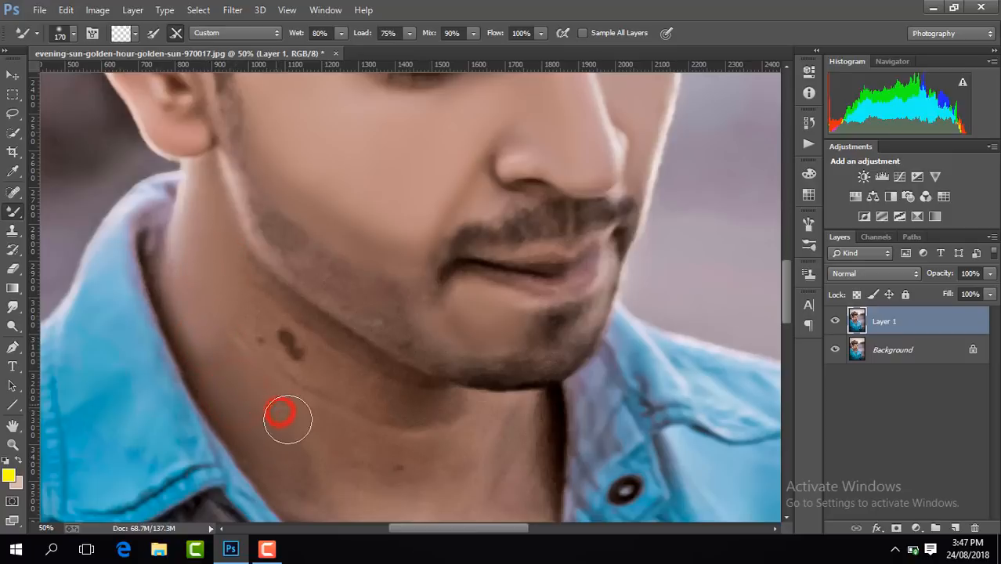
- Blend away the dark moles and creases on the neck below the jaw with the 170 px Mixer Brush
click(294, 351)
click(222, 304)
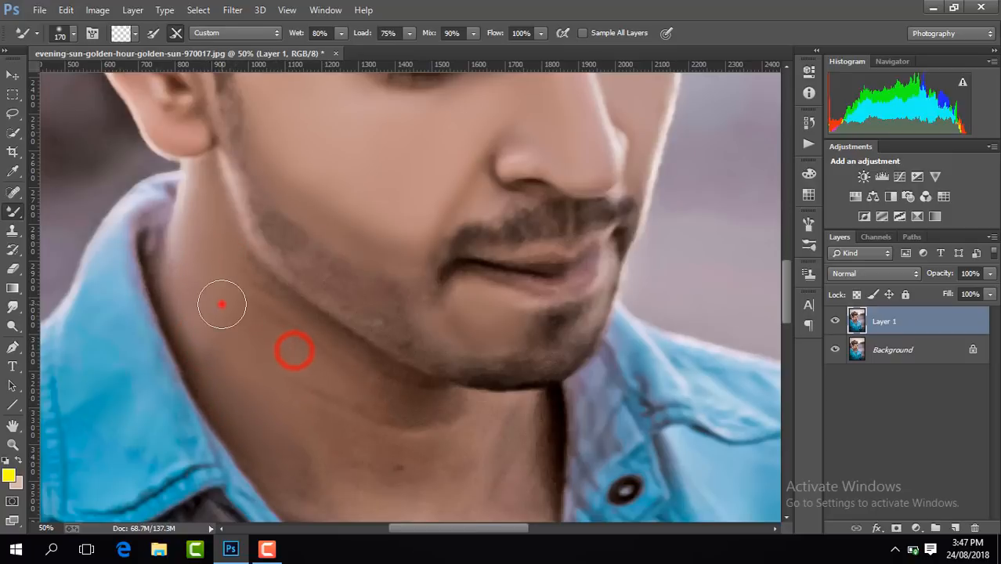
click(324, 402)
click(257, 314)
- Smooth the far side of the throat and the upper chest with the 170 px Mixer Brush
drag(786, 279, 786, 307)
click(516, 413)
click(523, 347)
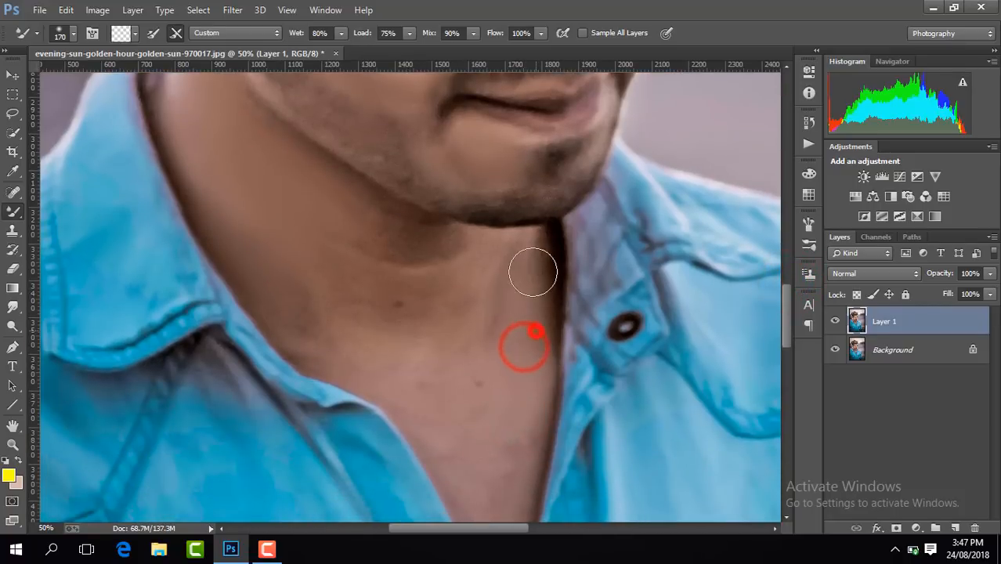
click(474, 366)
- Enlarge the Mixer Brush to 384 px and blend the throat and upper chest, covering the small remaining spots
click(73, 33)
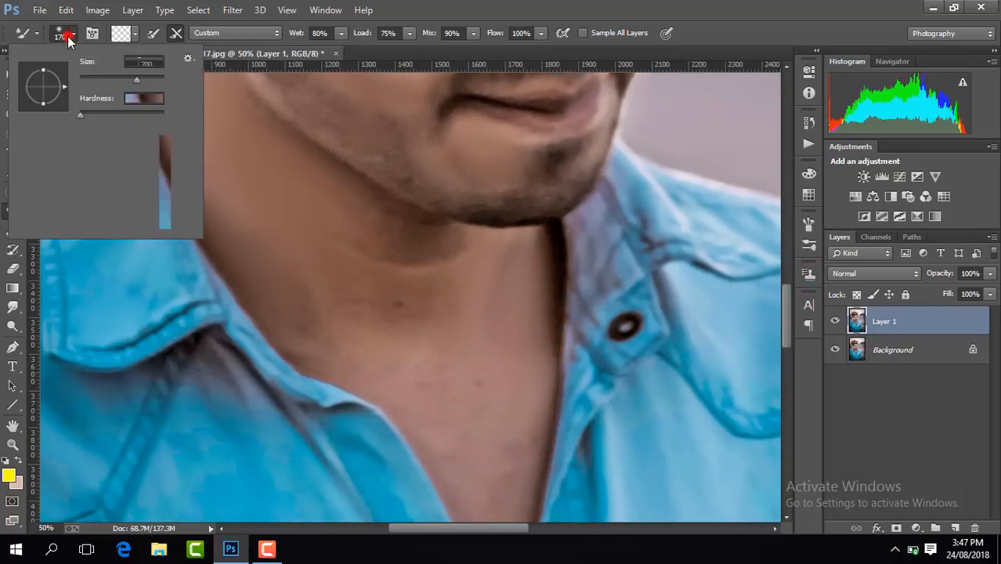
drag(139, 80, 149, 83)
click(420, 331)
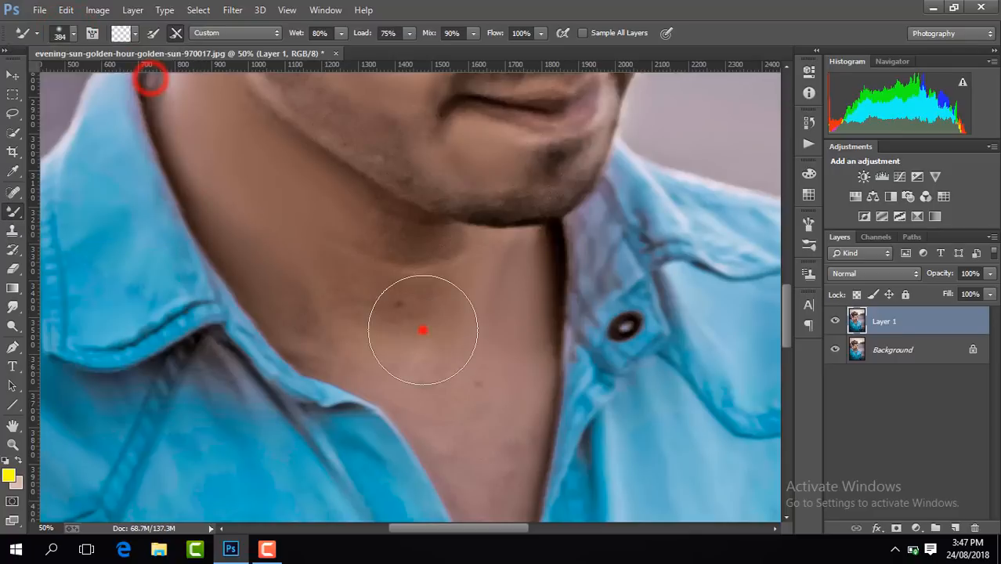
click(369, 270)
click(353, 253)
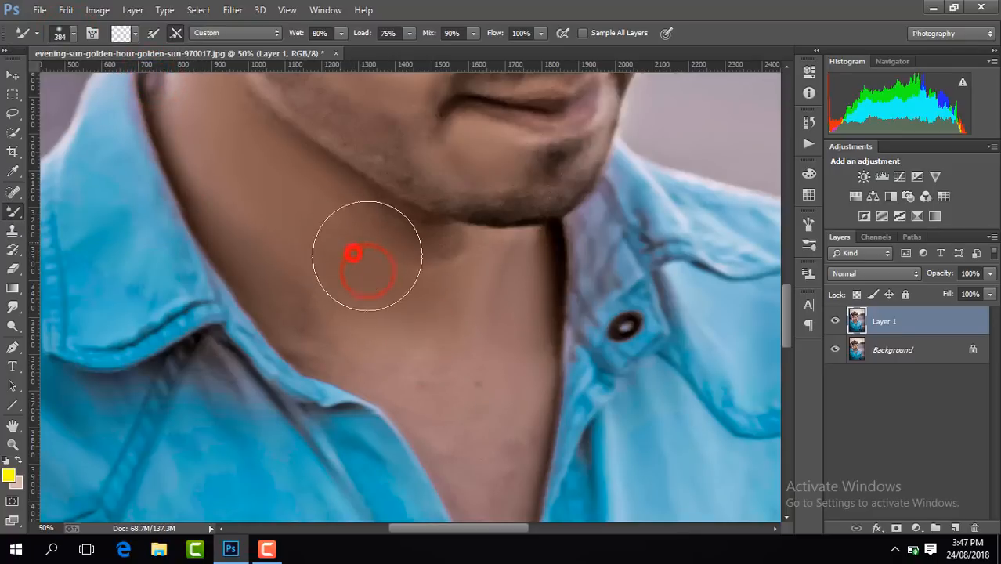
click(317, 261)
click(474, 386)
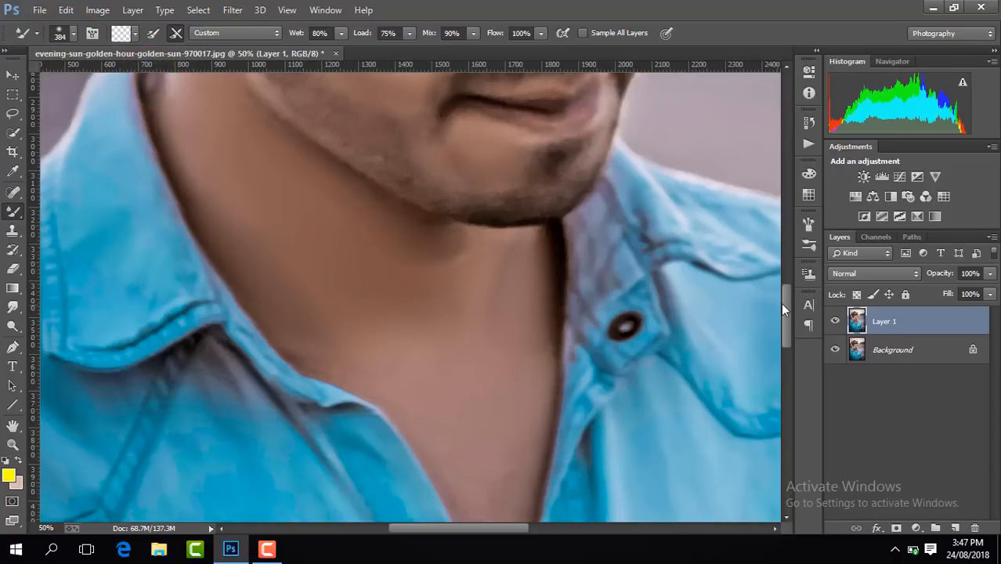
- Smooth the chest skin inside the shirt opening with the Mixer Brush, first at 181 px and again at 111 px
drag(785, 302, 790, 345)
click(74, 34)
click(138, 79)
click(505, 164)
click(74, 34)
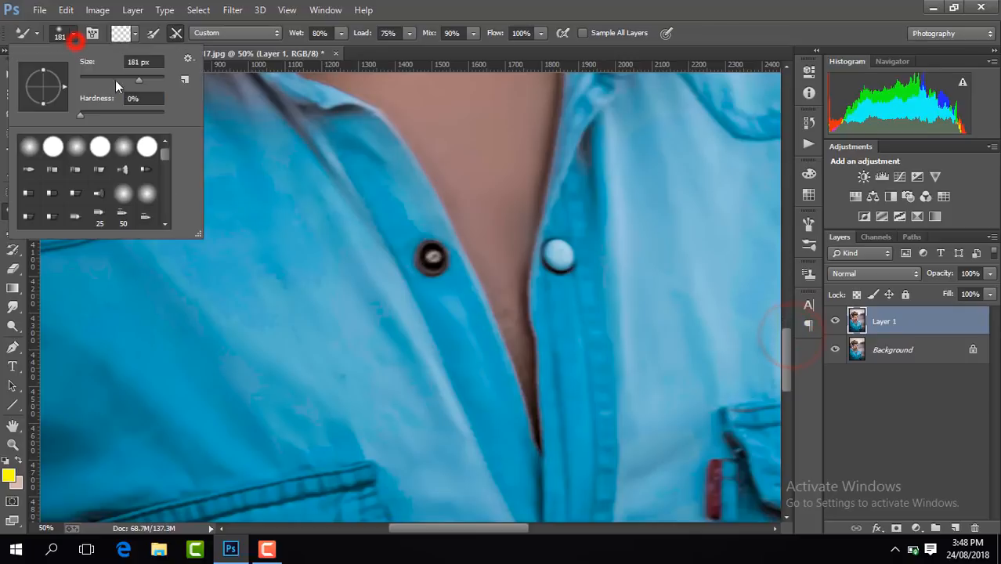
click(119, 82)
click(493, 240)
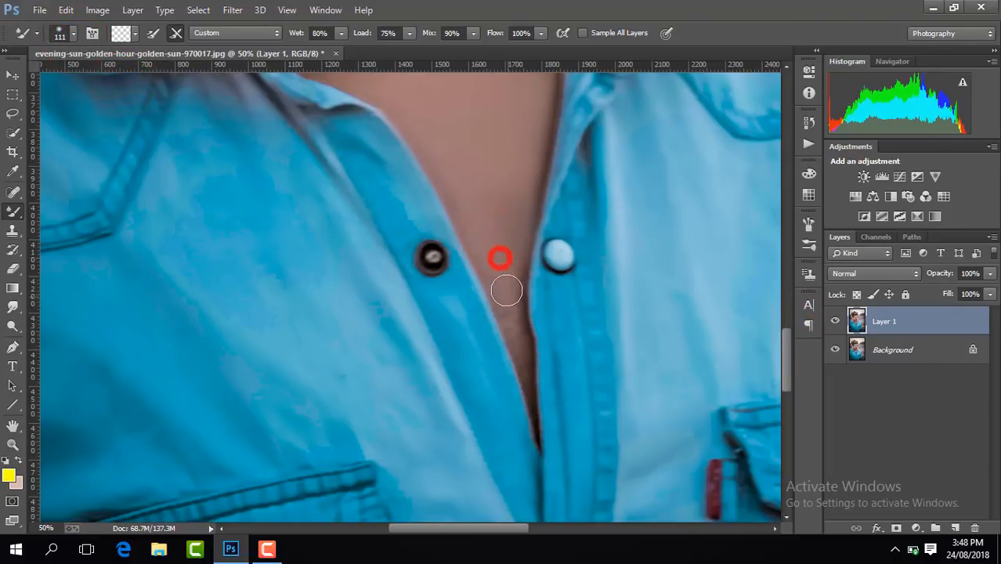
- Compare the whole portrait with and without the smoothed Layer 1
key(ctrl+minus)
key(ctrl+minus)
key(ctrl+minus)
key(ctrl+minus)
key(ctrl+minus)
key(ctrl+minus)
key(ctrl+minus)
key(ctrl+minus)
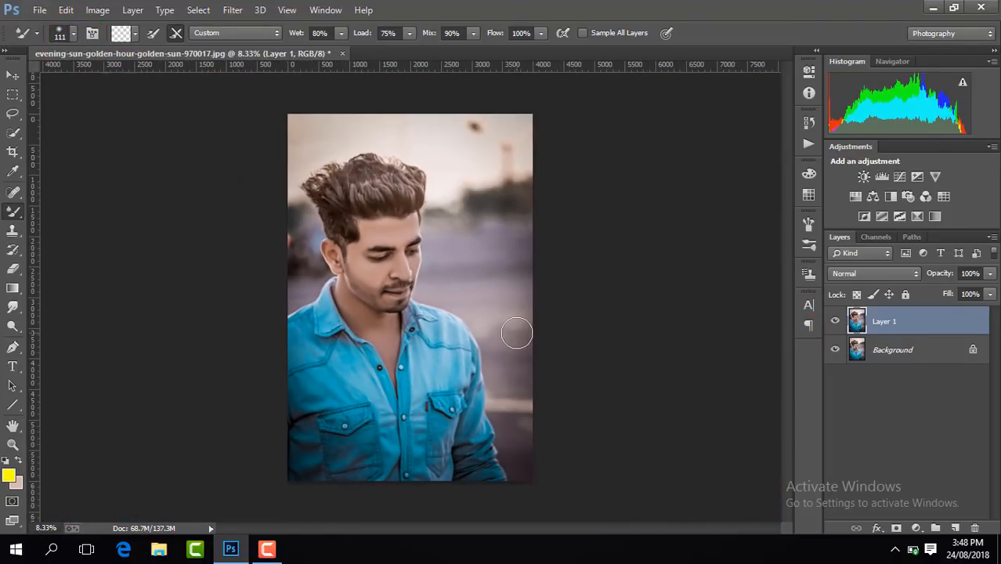
key(ctrl+plus)
key(ctrl+plus)
key(ctrl+plus)
click(832, 324)
click(832, 325)
click(831, 324)
click(831, 324)
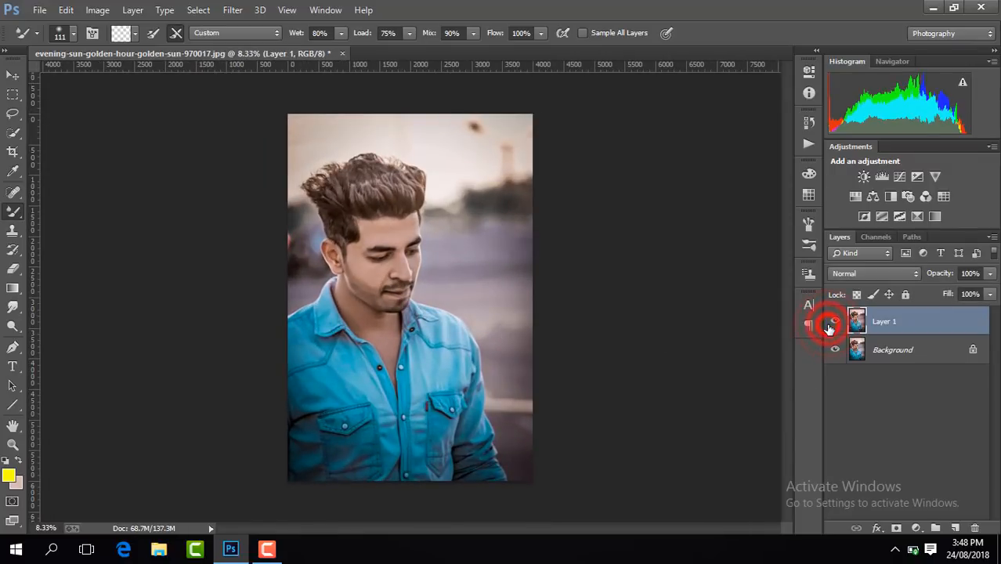
- Set Layer 1's opacity to 91% and merge the visible layers
click(990, 273)
drag(988, 289, 983, 290)
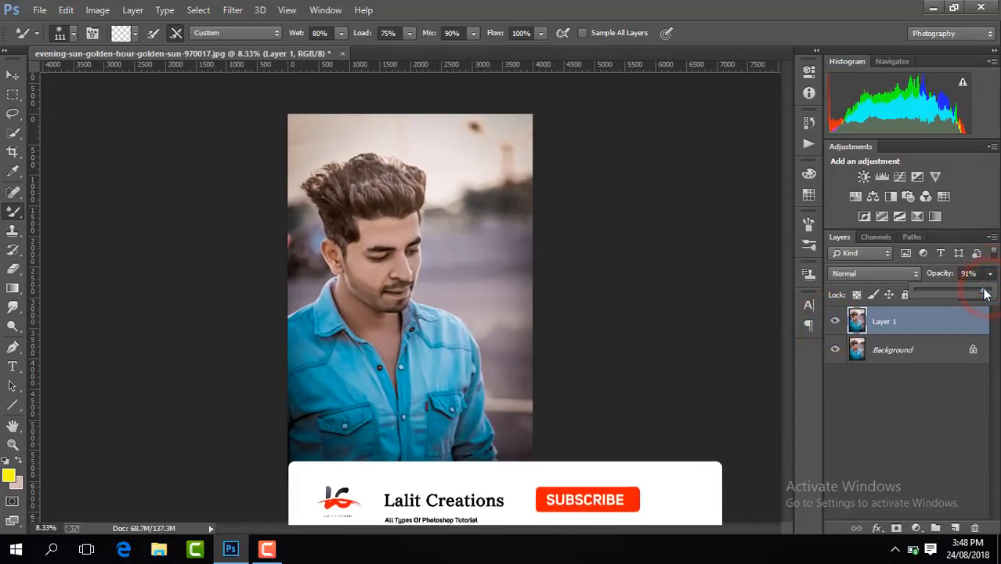
click(840, 317)
right_click(893, 321)
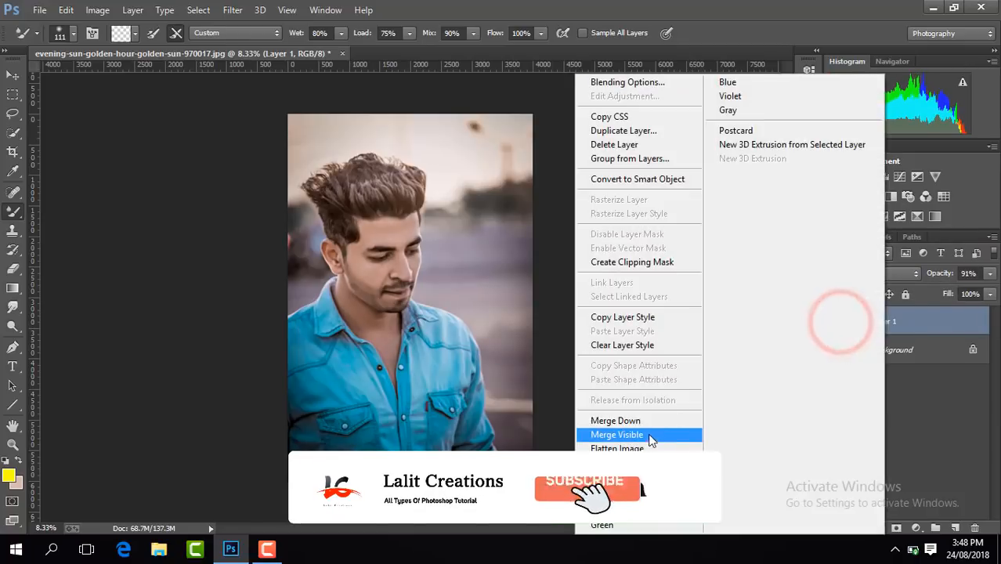
click(648, 443)
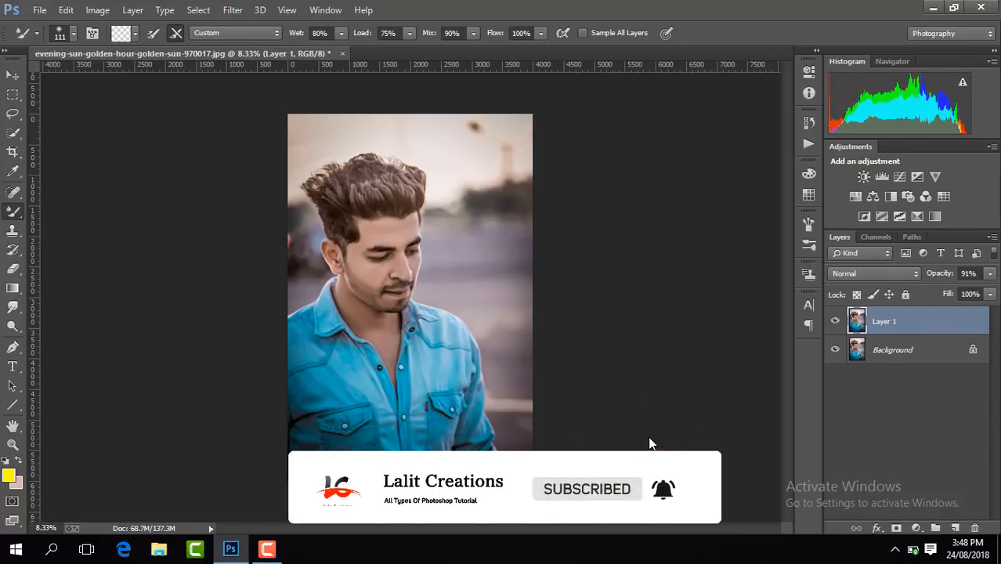
- Above a duplicate of the merged image, add a Selective Color adjustment with Black at +13% for the Blacks
click(915, 527)
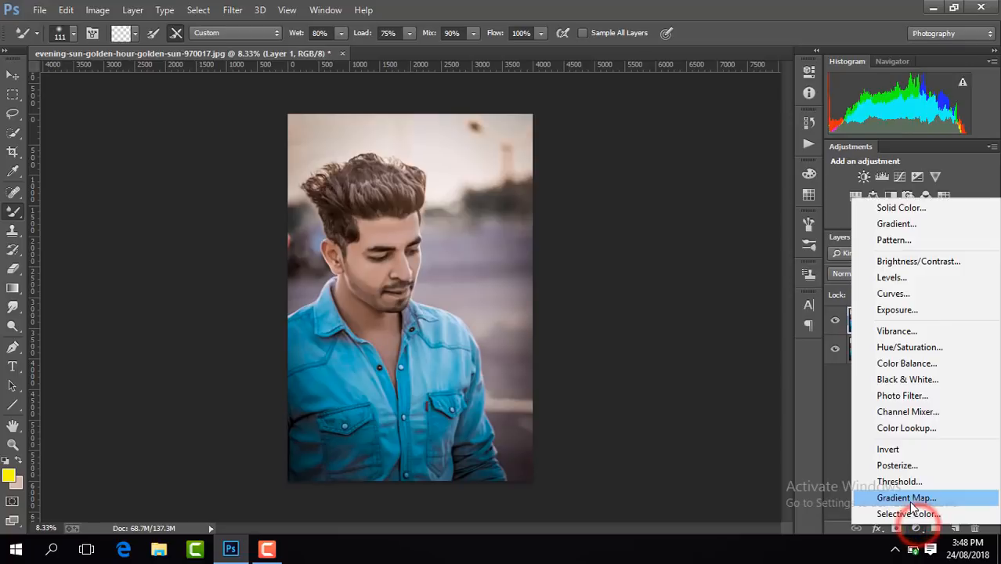
click(911, 515)
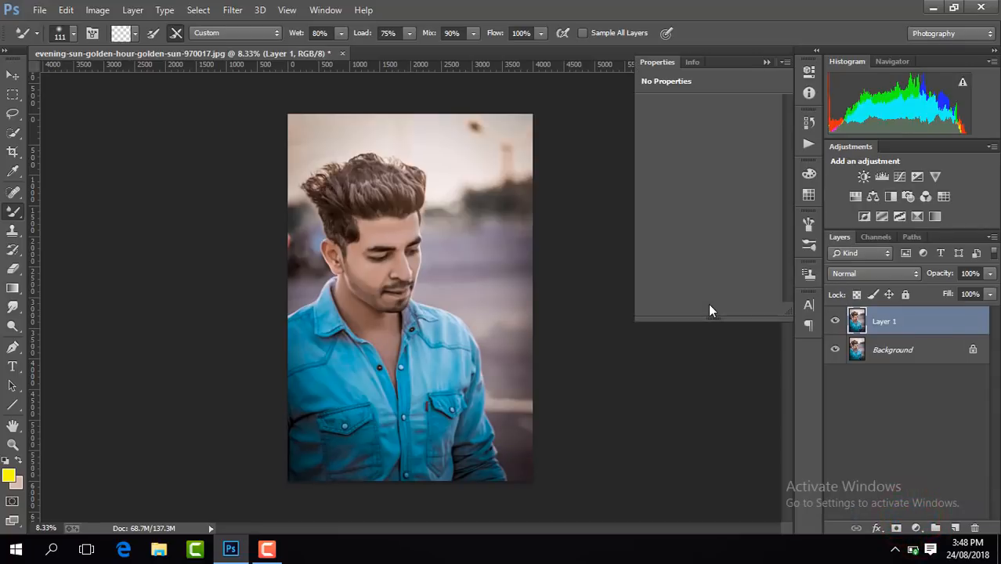
drag(709, 248, 716, 248)
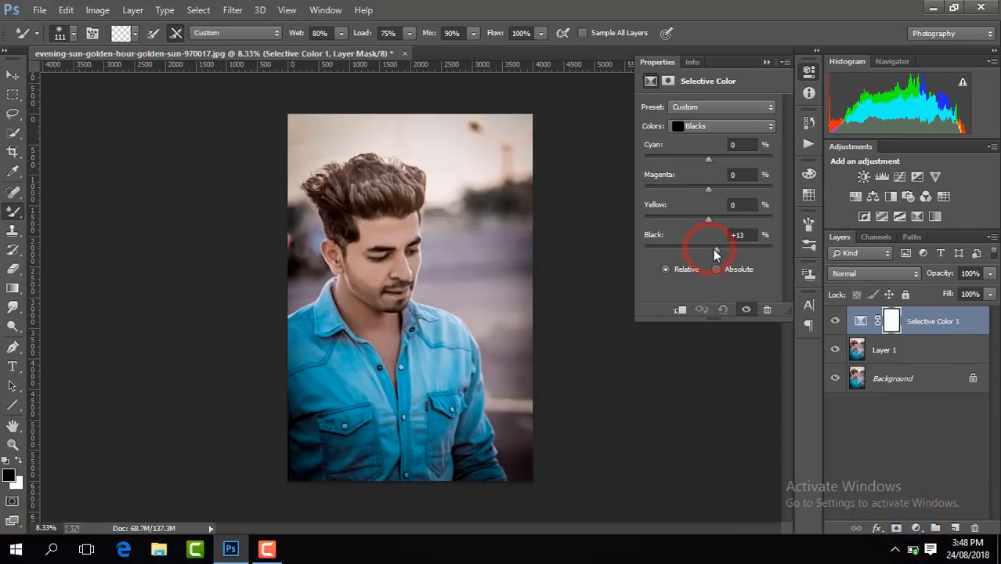
click(765, 61)
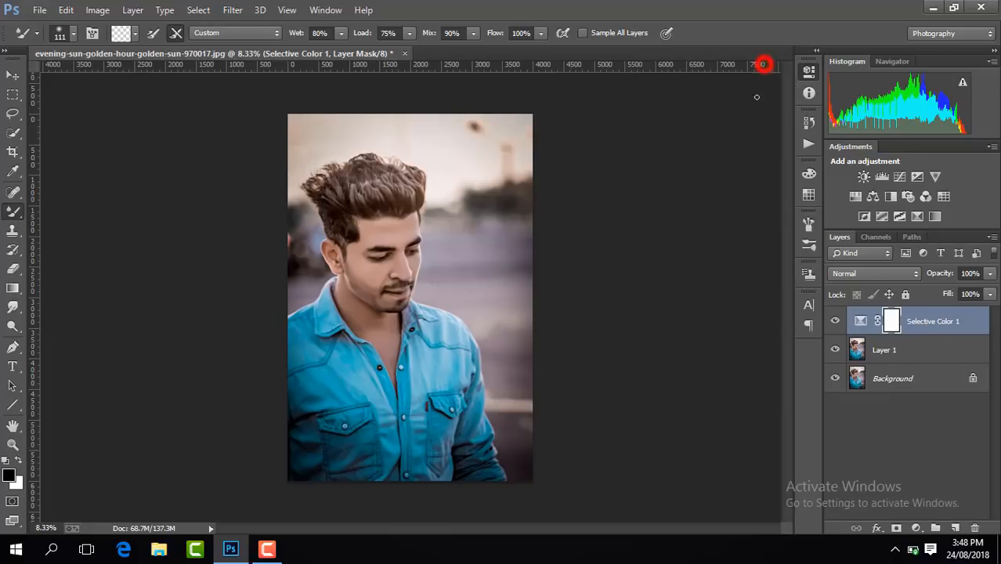
- Compare the image with and without the Selective Color adjustment, and merge the visible layers
click(835, 321)
click(836, 321)
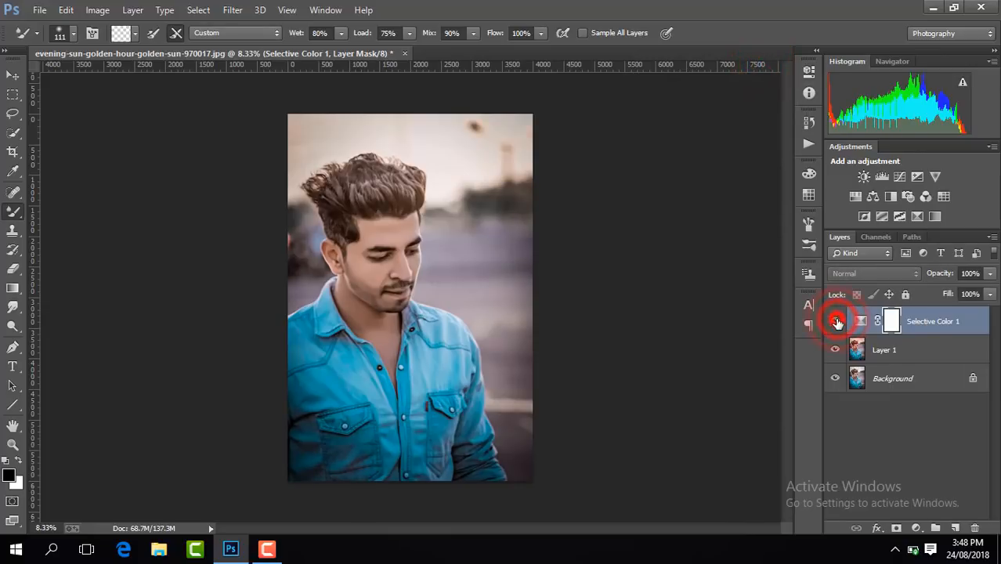
right_click(856, 323)
click(681, 435)
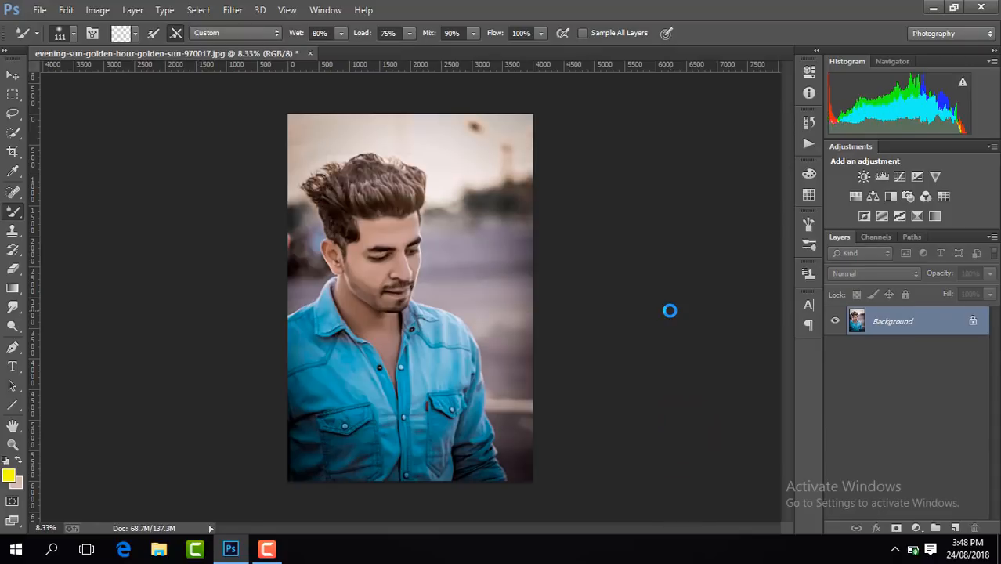
- Open a duplicate of the merged layer in the Camera Raw Filter and set Contrast +34, Blacks -17, Clarity +13 and Vibrance +17
click(242, 16)
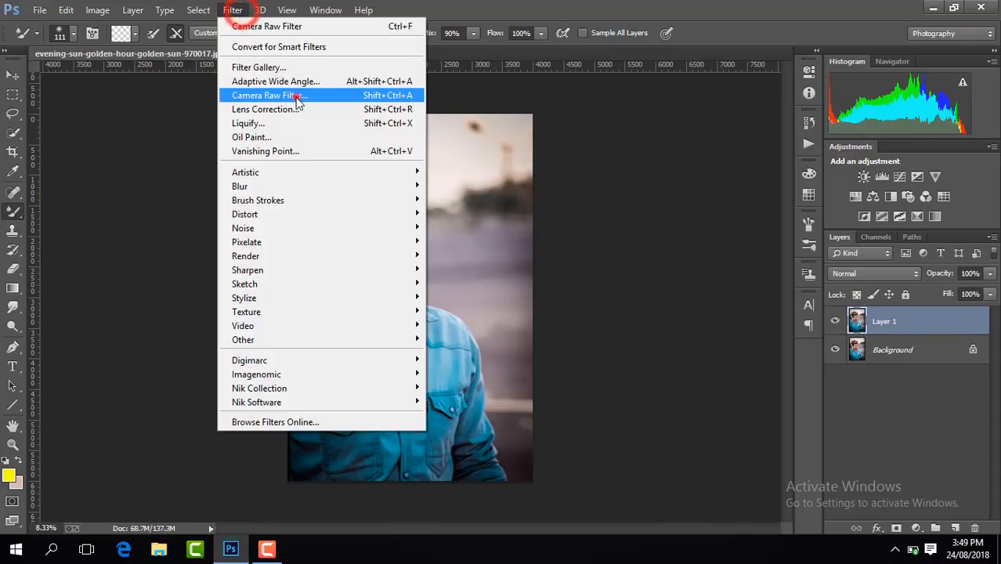
click(297, 99)
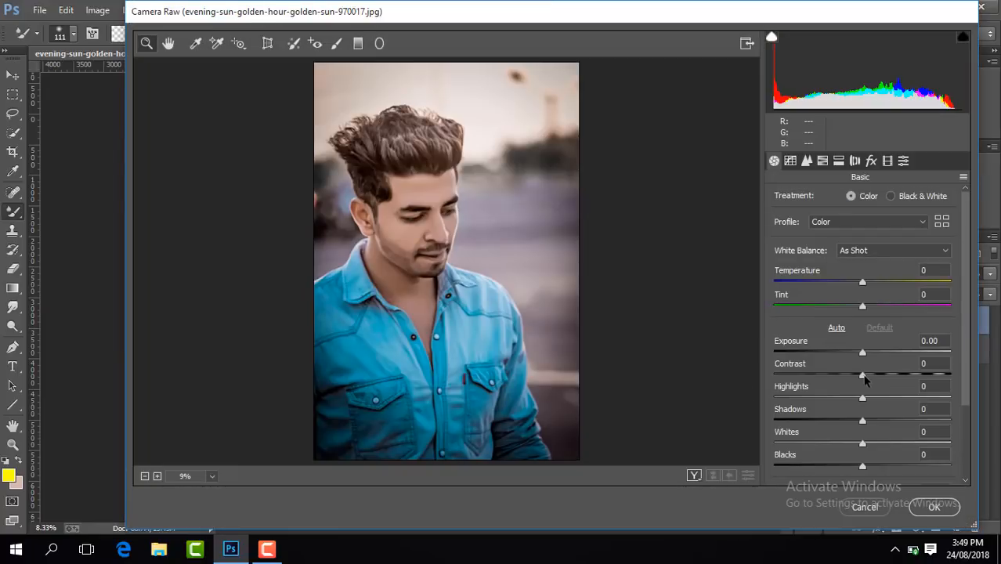
drag(864, 378, 878, 376)
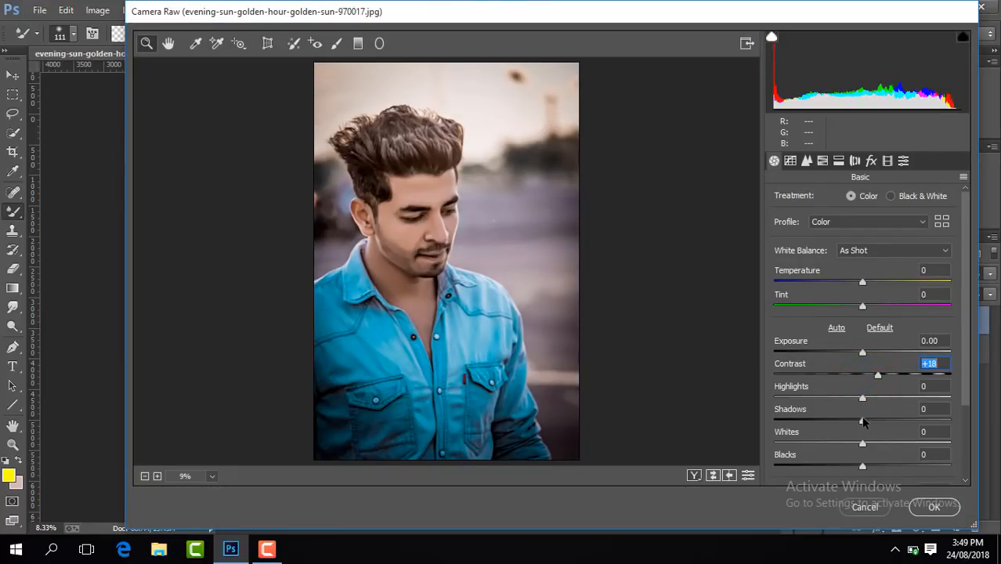
drag(862, 465, 848, 468)
drag(878, 377, 894, 377)
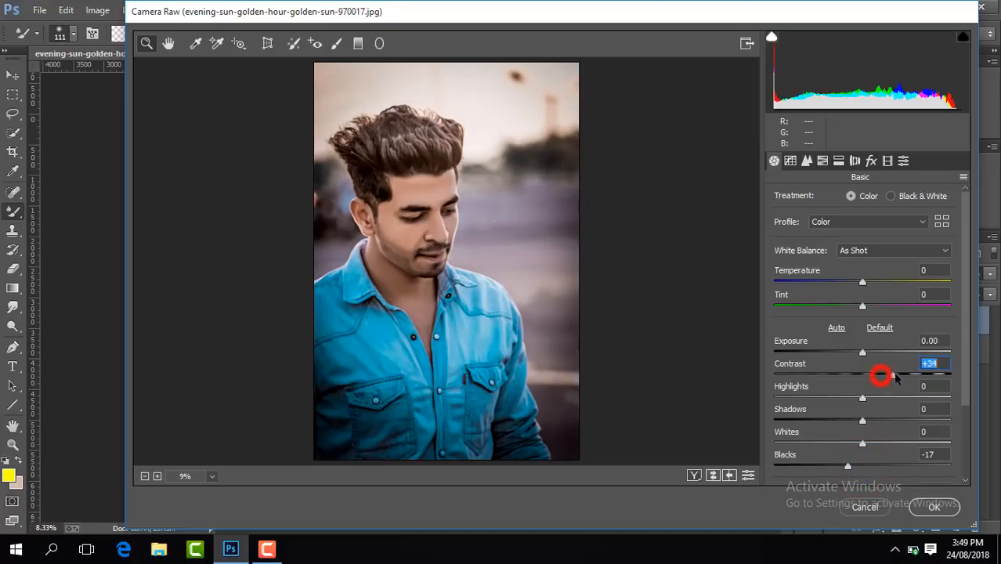
drag(967, 350, 880, 451)
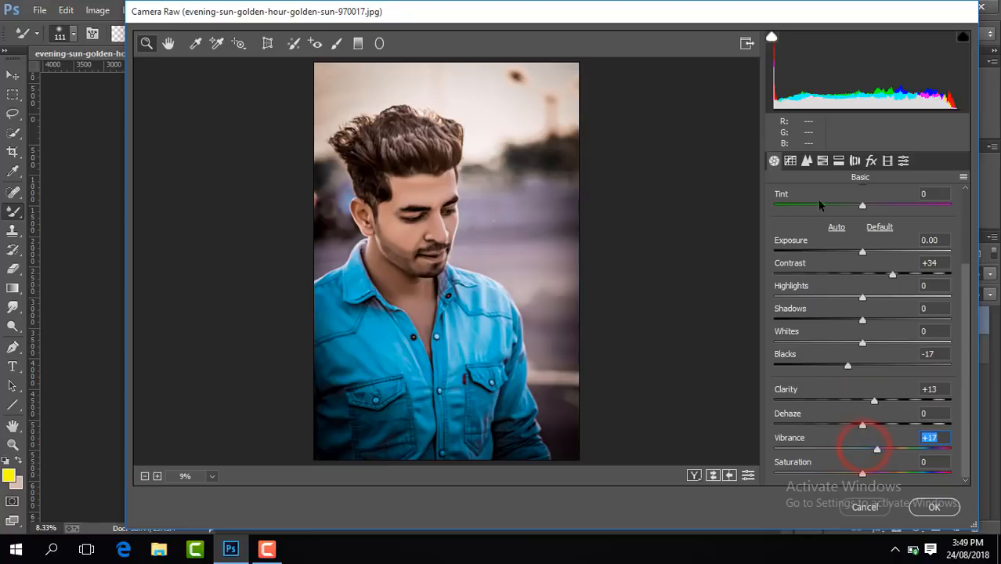
- In the HSL adjustments, raise the luminance of the Oranges and set their saturation to -8
click(825, 161)
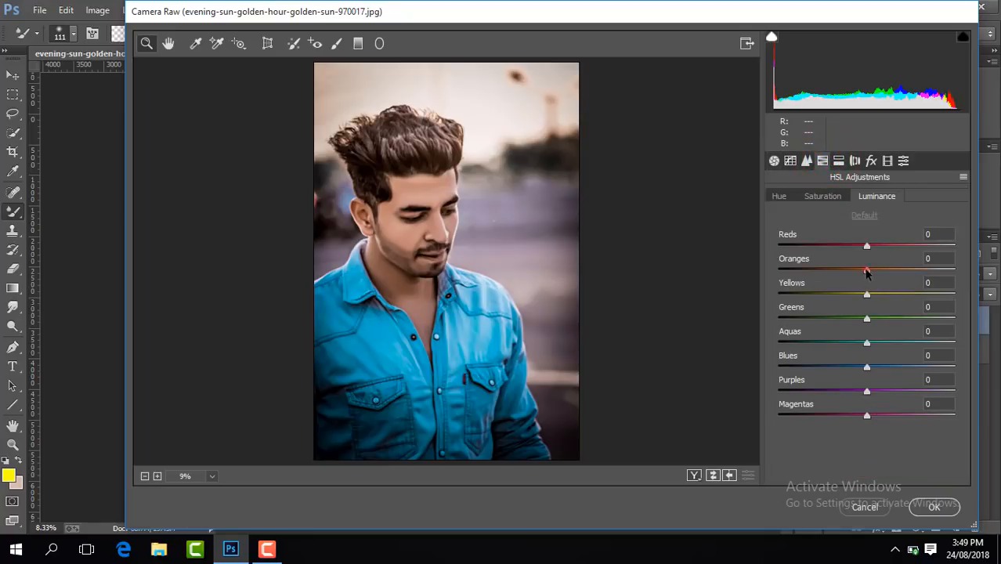
drag(865, 270, 887, 272)
click(822, 196)
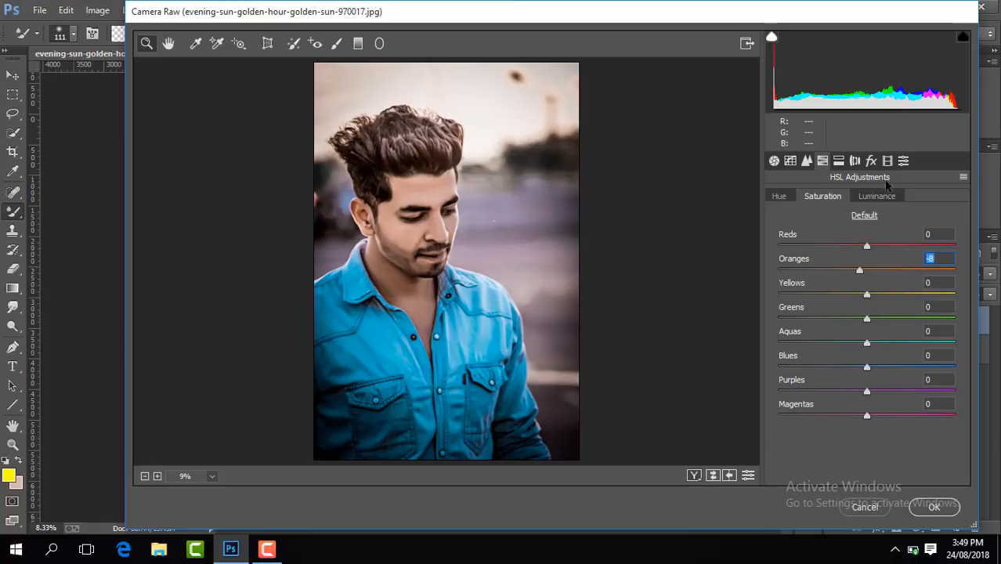
- In the HSL adjustments, set Oranges luminance to +33, and set saturation to -100 for Yellows, -100 for Greens and +14 for Blues
click(888, 196)
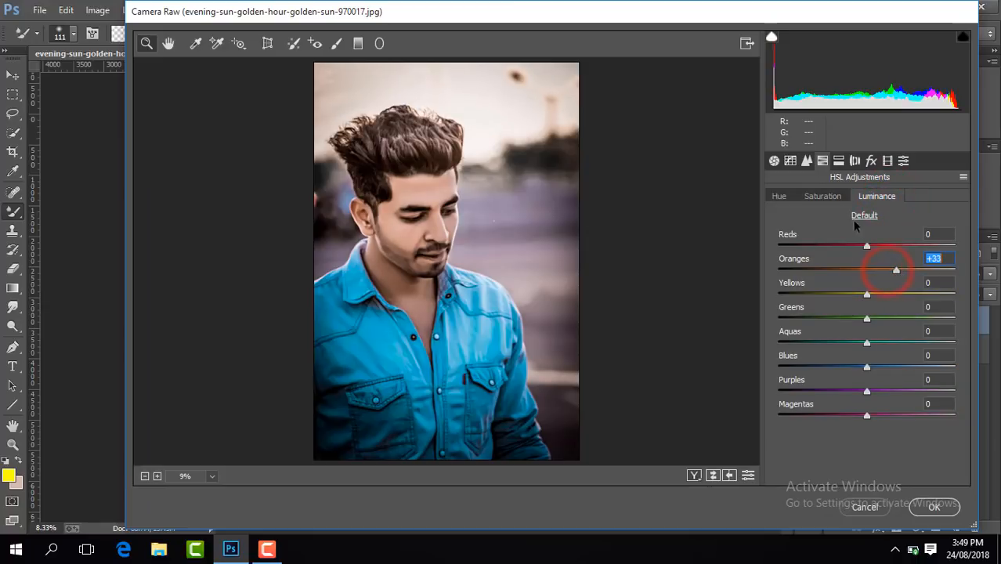
click(831, 196)
drag(896, 368, 891, 368)
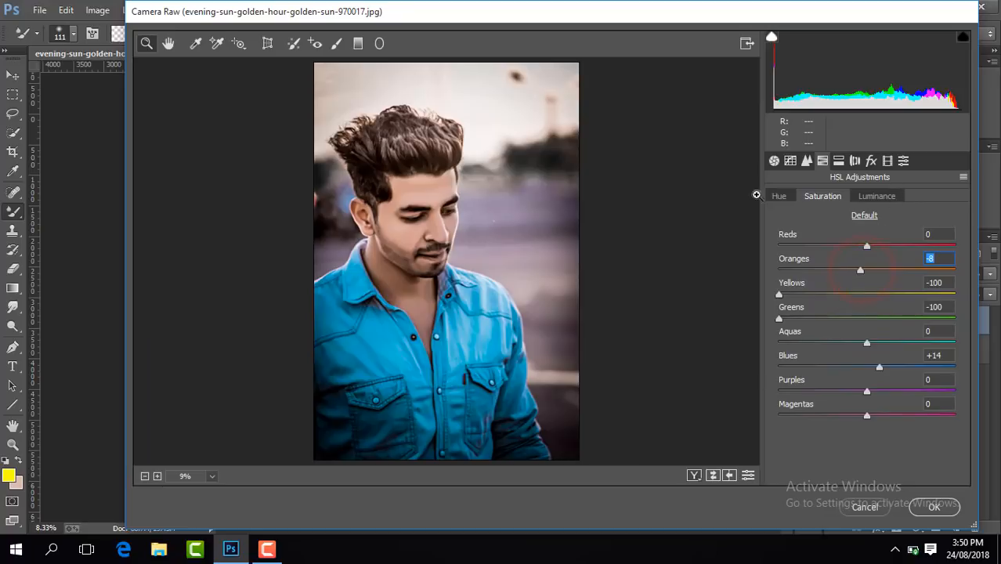
- In the Camera Raw detail settings, set the sharpening Amount to 42 and the Luminance noise reduction to 15
click(779, 197)
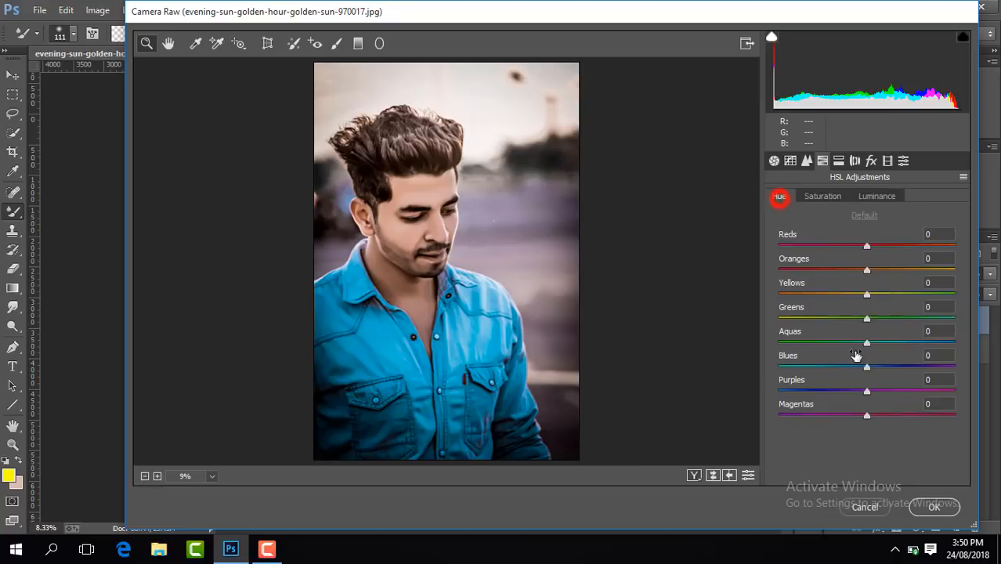
click(805, 161)
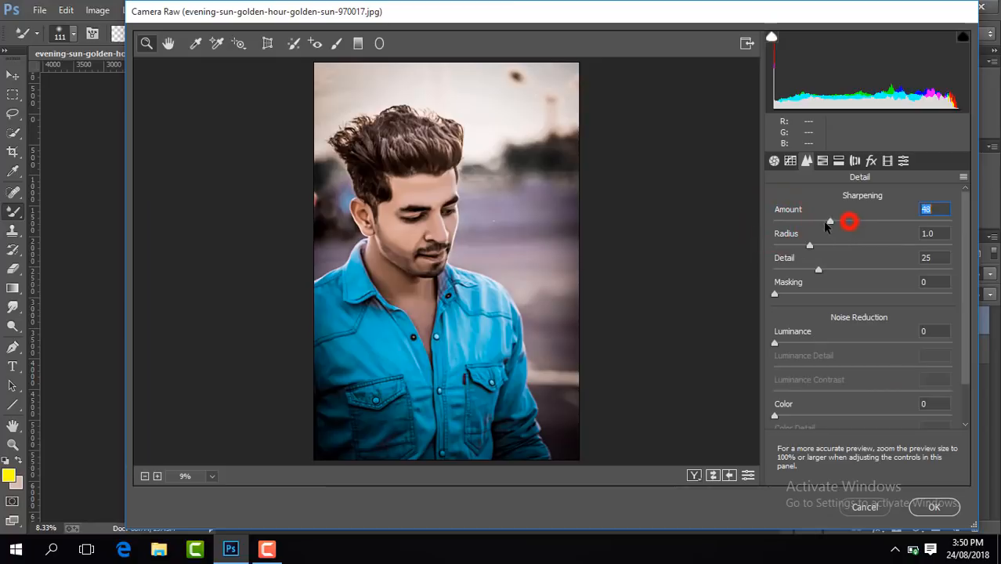
click(775, 343)
- Add a Highlight Priority post-crop vignette with Amount -8, and apply the Camera Raw filter
click(871, 161)
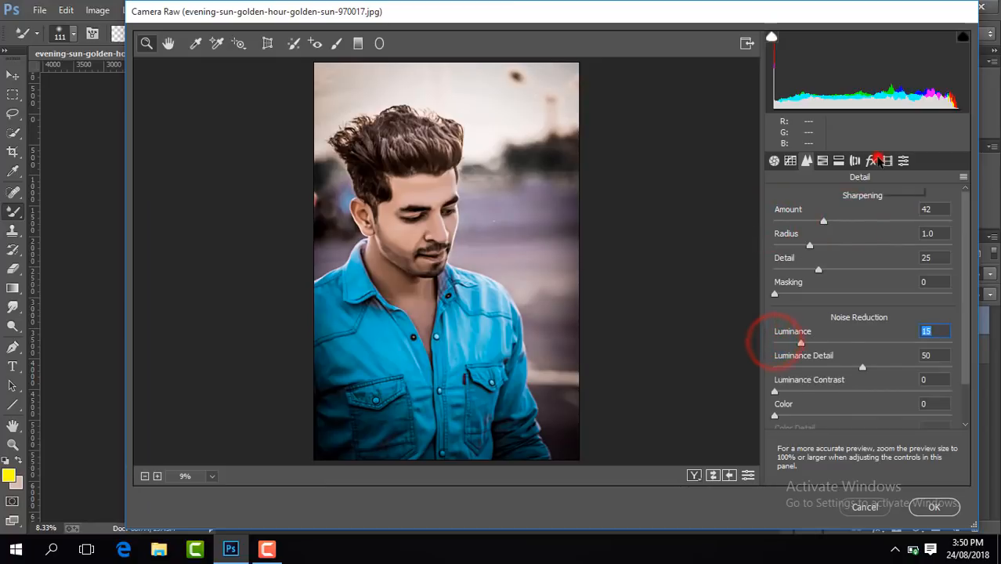
drag(859, 354, 860, 354)
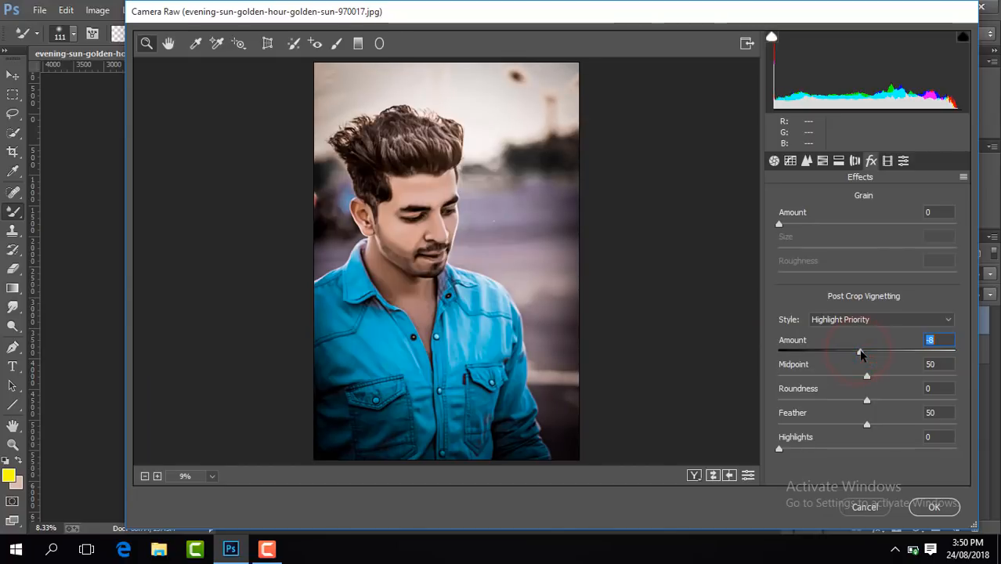
click(931, 506)
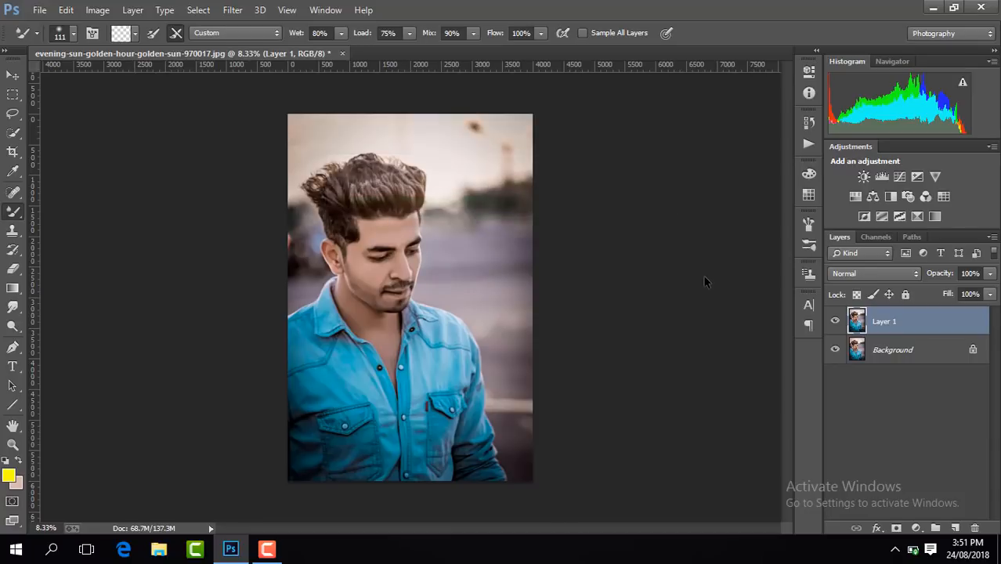
- Compare the image with and without the Camera Raw edit, and merge the visible layers
click(835, 321)
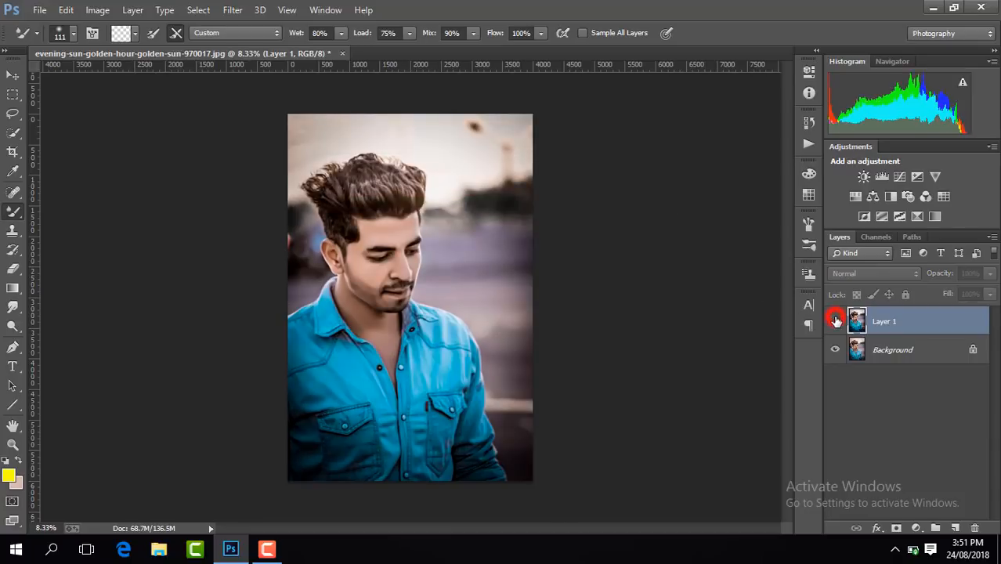
click(835, 321)
click(836, 321)
click(835, 321)
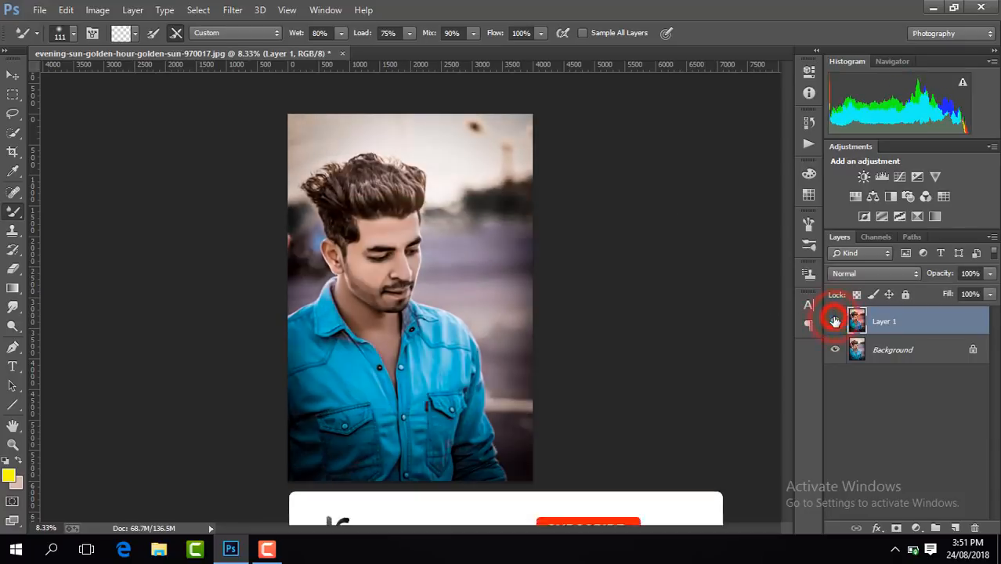
right_click(937, 332)
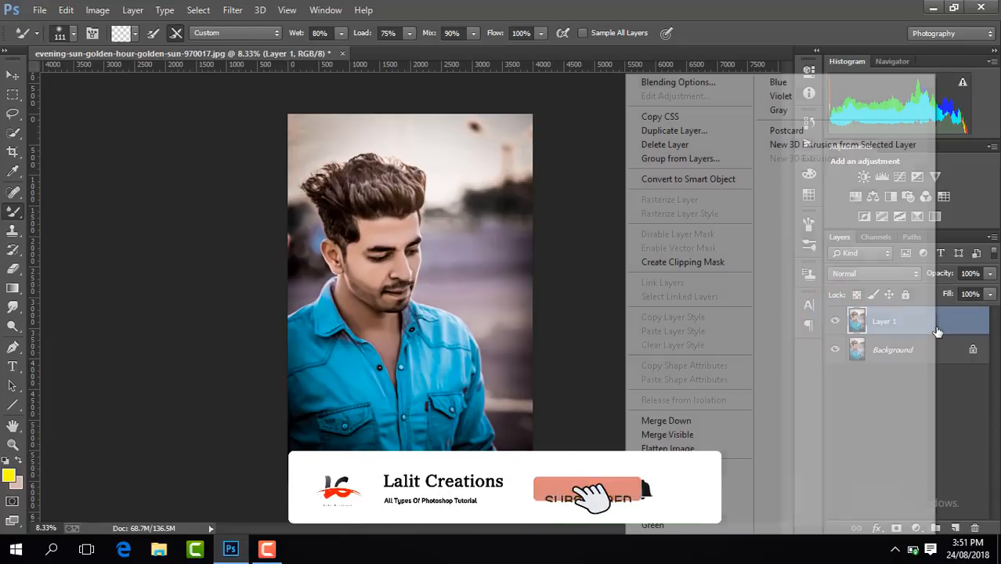
click(702, 433)
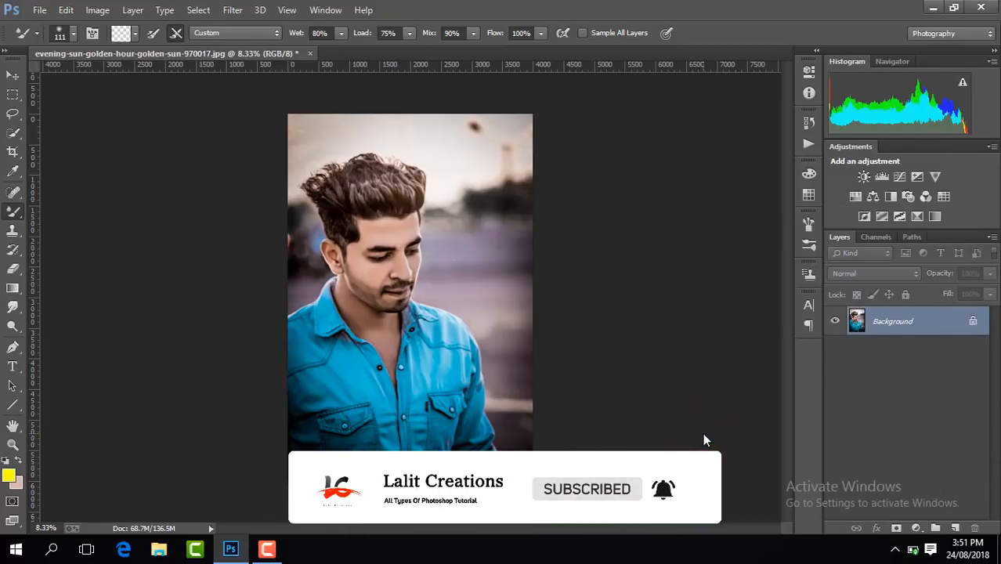
- Duplicate the merged Background layer
key(ctrl+minus)
key(ctrl+minus)
key(ctrl+minus)
key(ctrl+plus)
key(ctrl+plus)
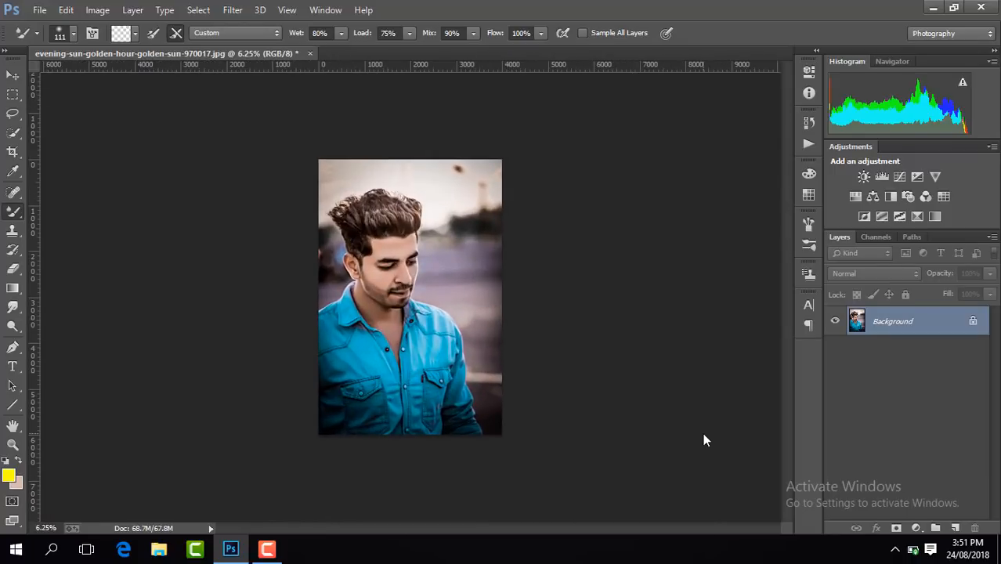
key(ctrl+j)
click(266, 550)
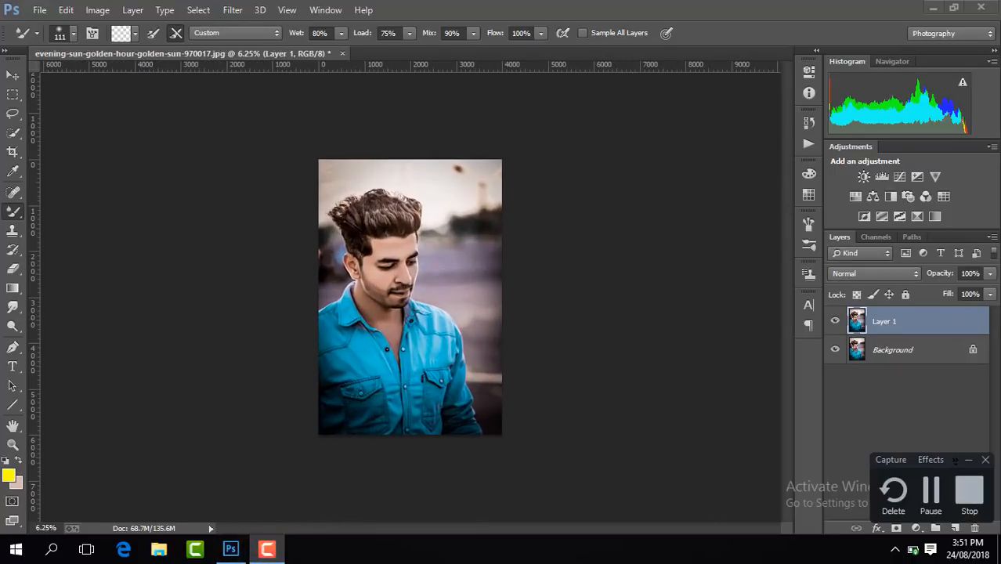
click(930, 489)
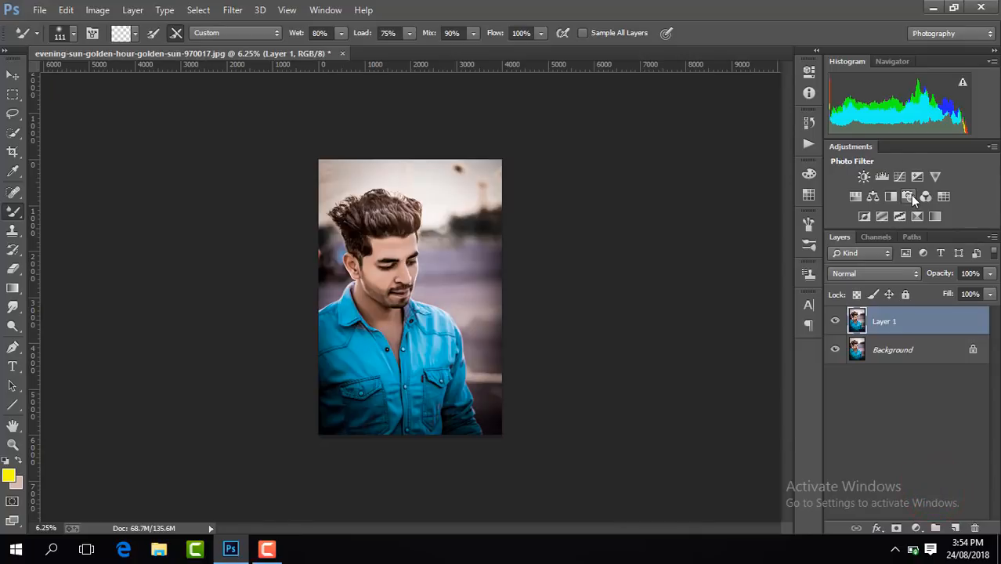
- Add a Photo Filter adjustment with Warming Filter (85) above the duplicate and increase its density
click(909, 196)
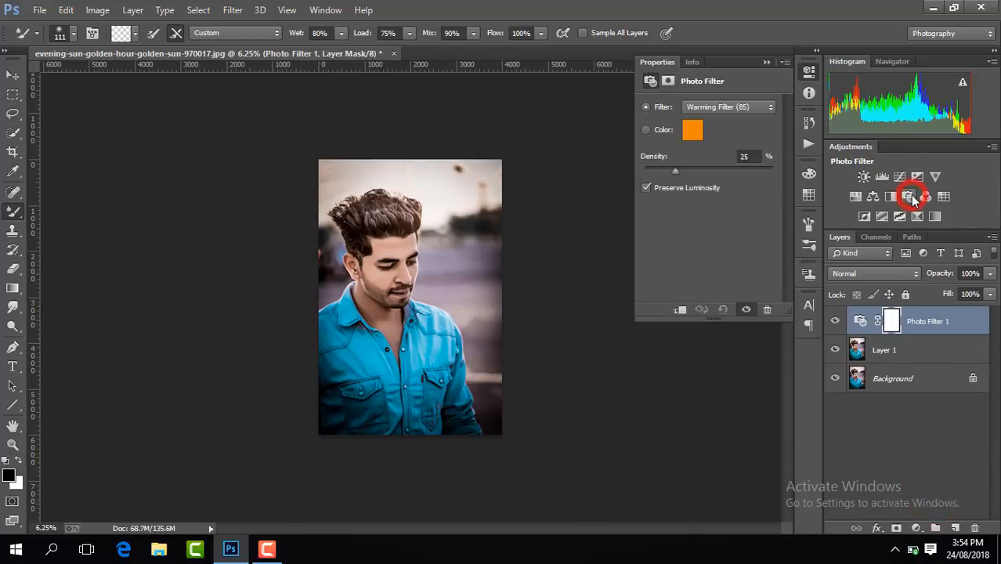
drag(675, 169, 681, 169)
click(685, 170)
click(765, 59)
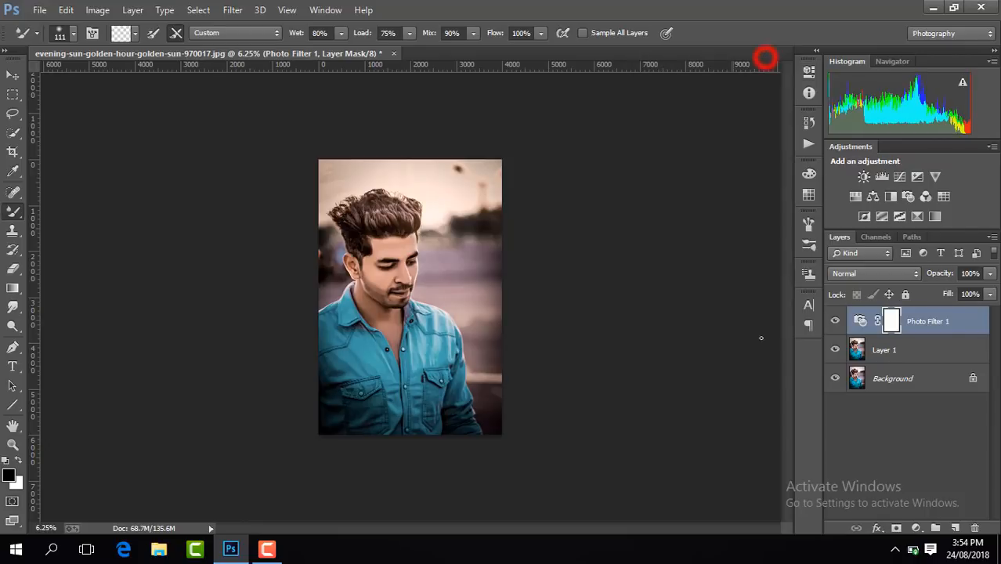
- Compare the image with and without the Photo Filter adjustment, and merge the visible layers
click(834, 321)
click(835, 321)
click(834, 321)
click(835, 321)
right_click(922, 324)
click(662, 433)
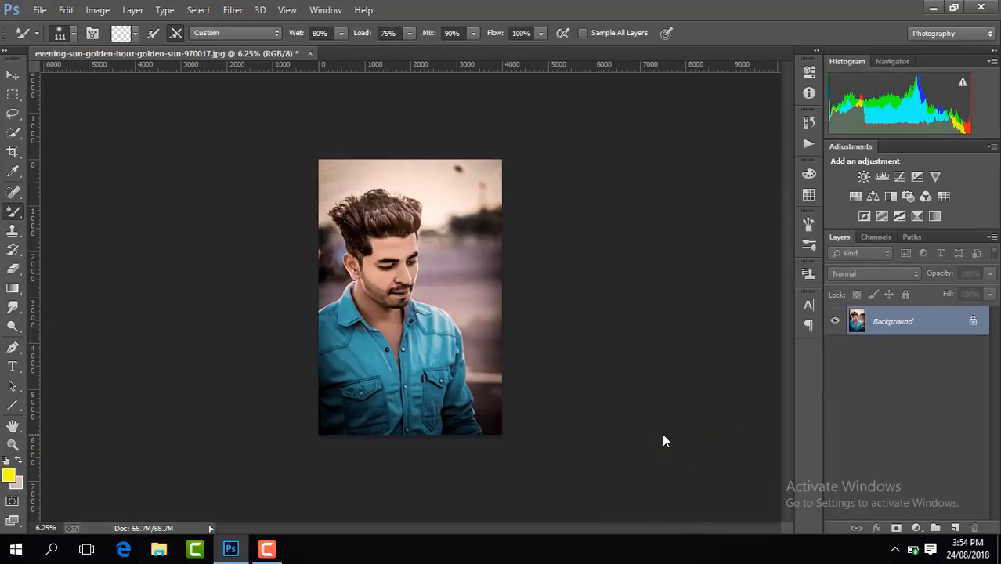
- Duplicate the merged layer and add the white text #Happiness in 72 pt Thinfont-Thin over the lower part of the shirt
key(ctrl+j)
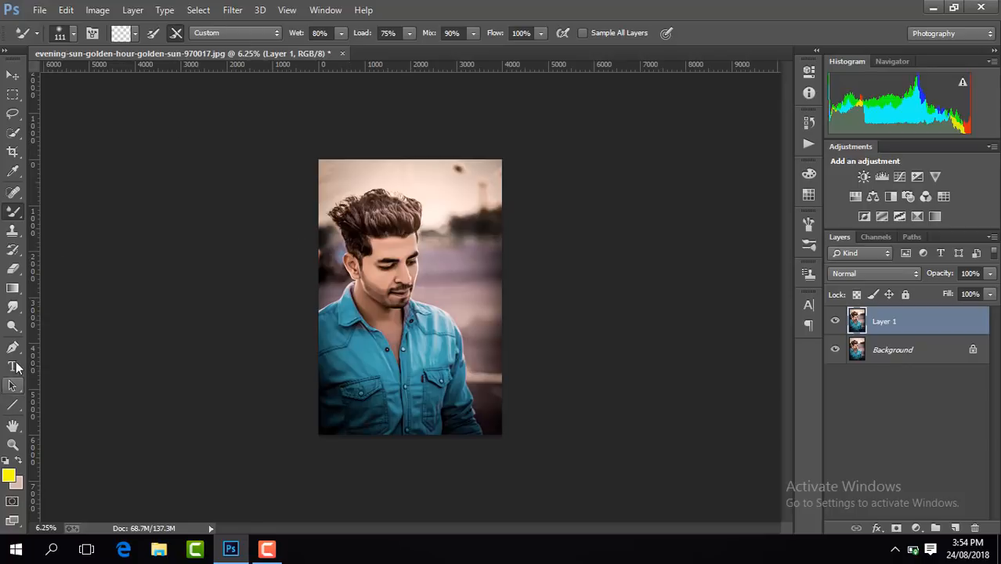
click(14, 365)
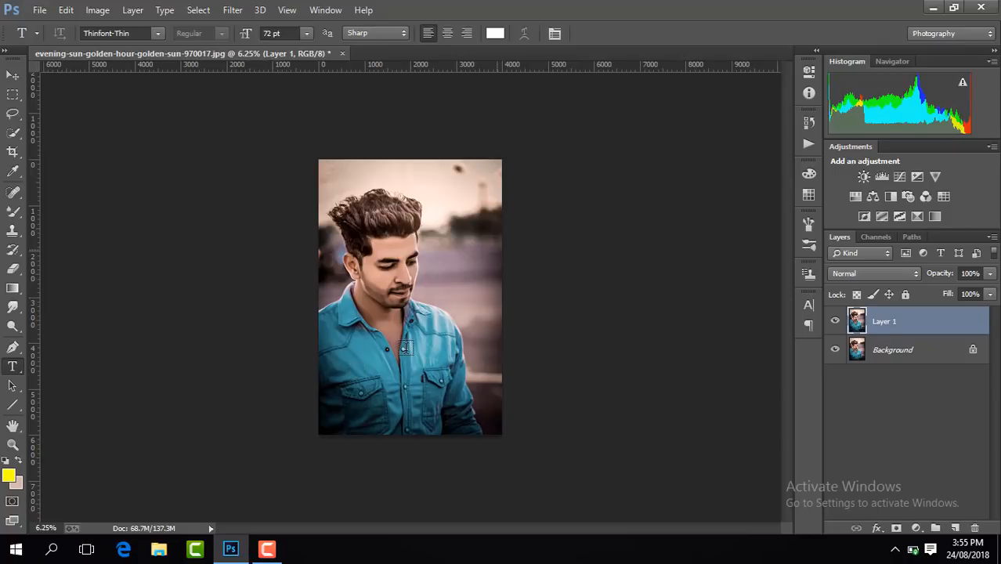
click(346, 403)
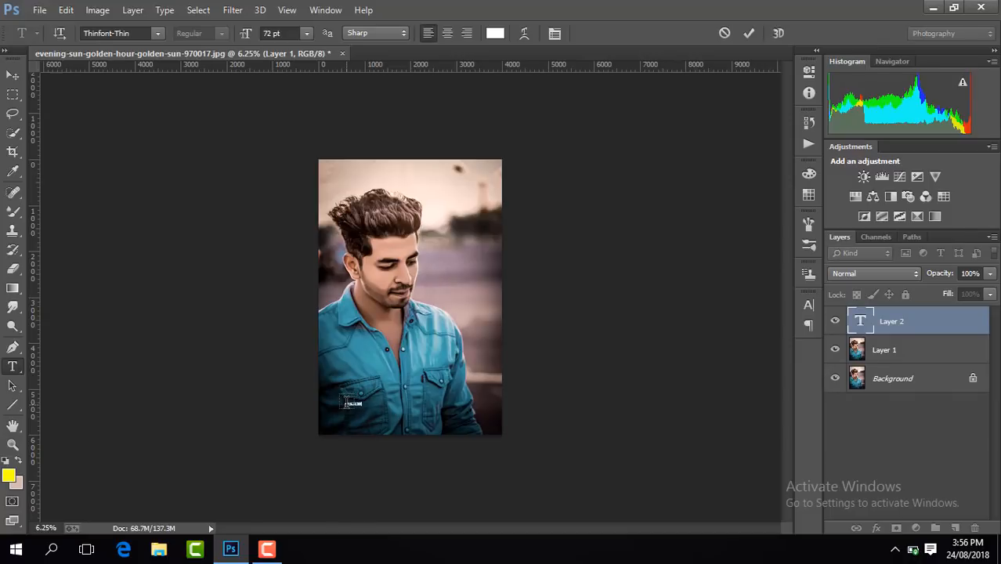
- Scale the #Happiness text proportionally to about 525% and move it to the photo's lower-right corner
click(11, 73)
click(218, 32)
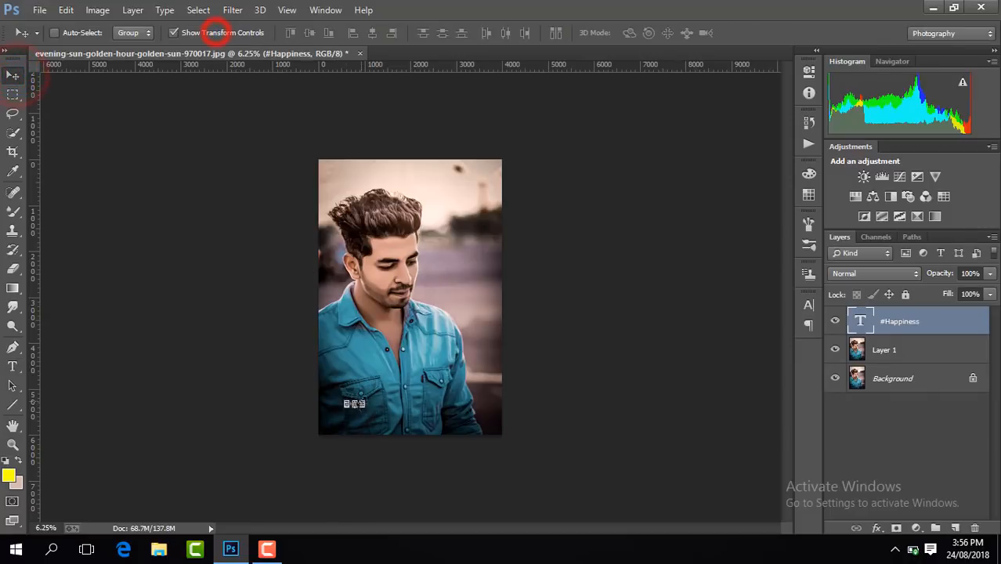
drag(367, 408, 399, 428)
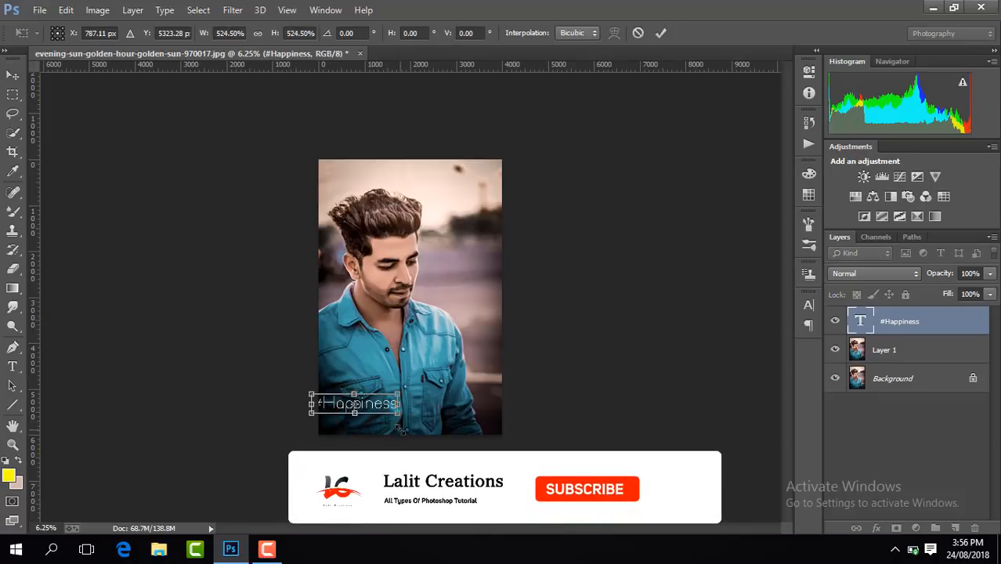
drag(382, 403, 484, 424)
click(660, 32)
- Compare the photo with and without the #Happiness text, and merge the visible layers
click(835, 321)
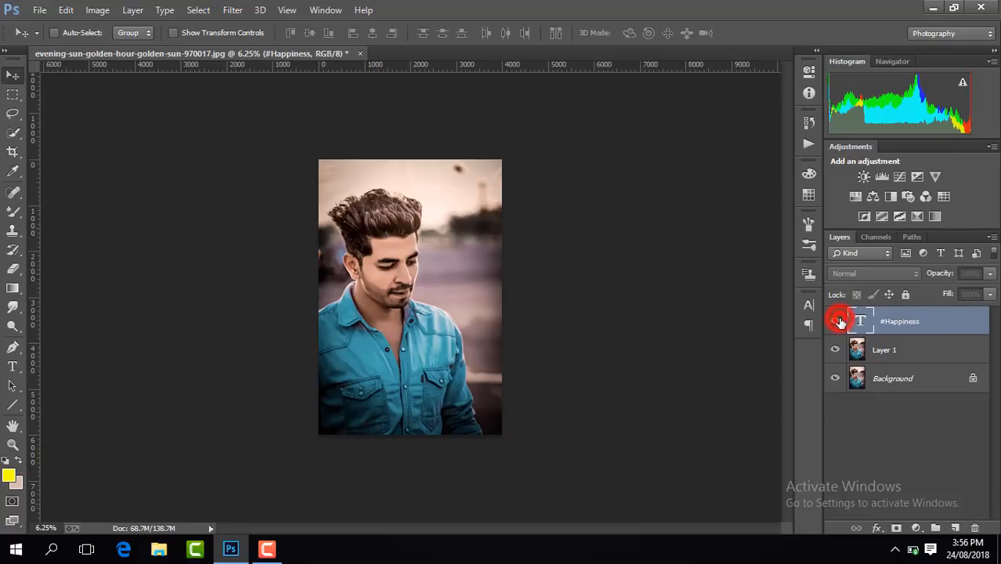
click(834, 321)
right_click(923, 356)
click(693, 437)
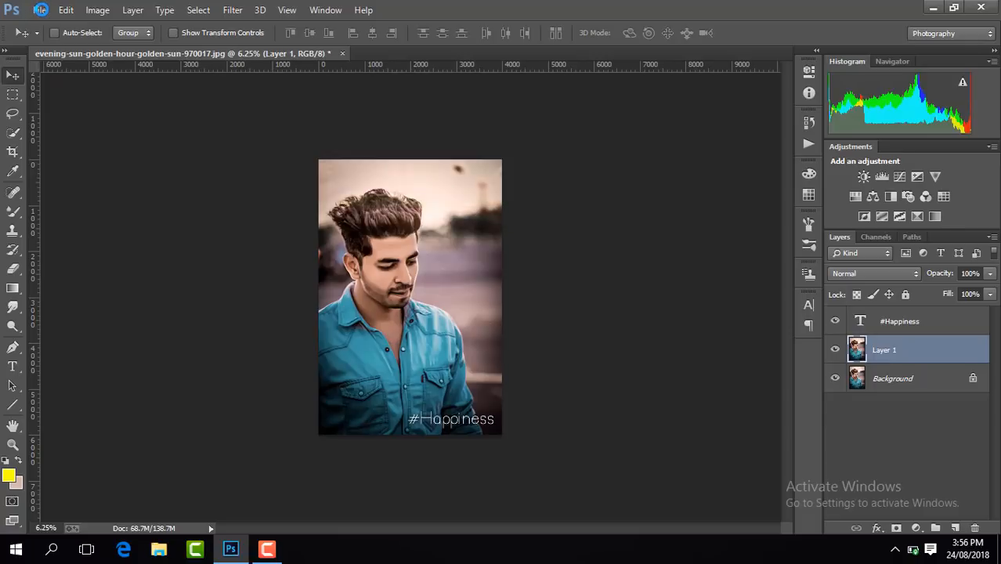
- Place an embedded file from the Lalit Creations Indian Flag (1) folder in Documents into the portrait
click(39, 10)
click(109, 220)
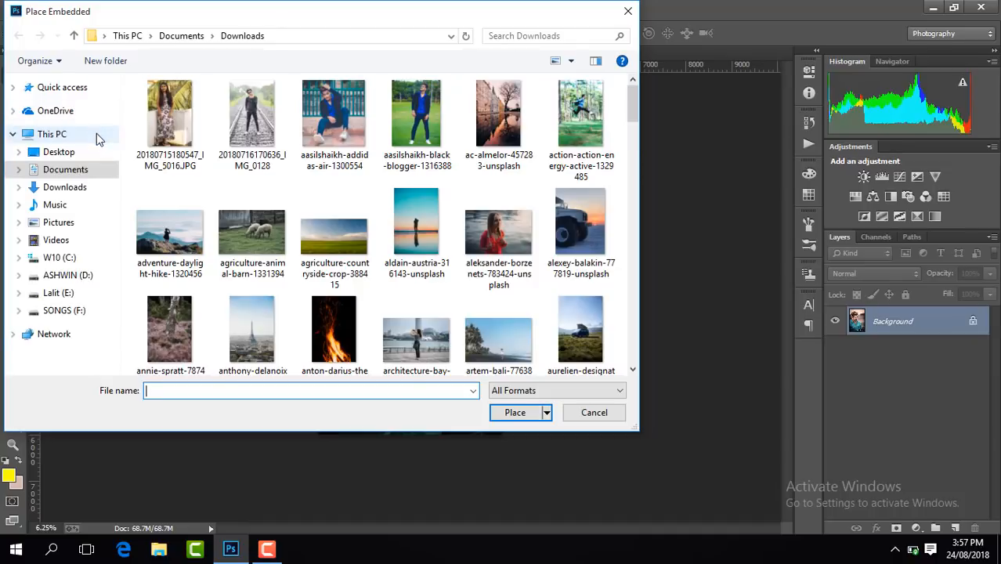
click(93, 165)
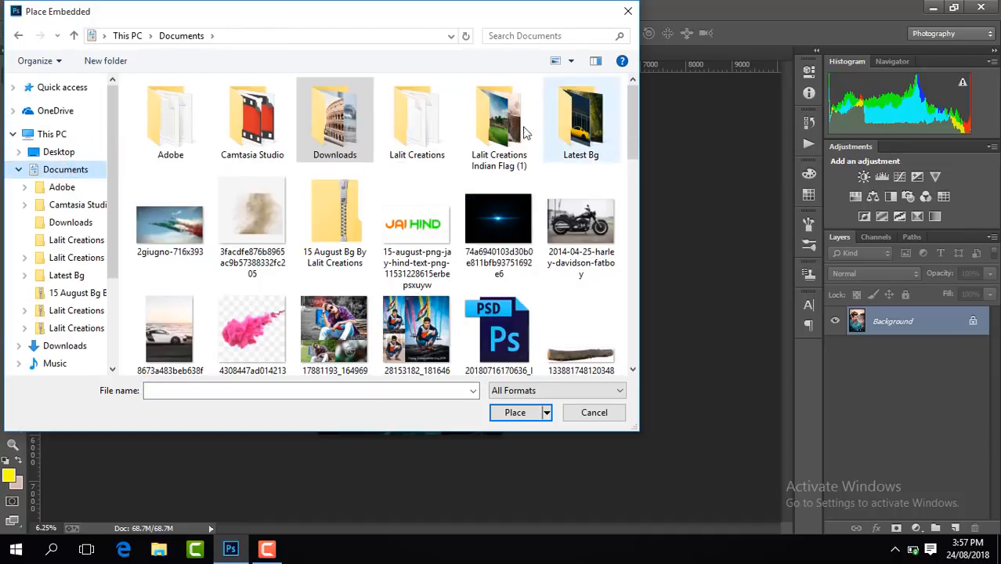
double_click(498, 116)
scroll(639, 117, down, 15)
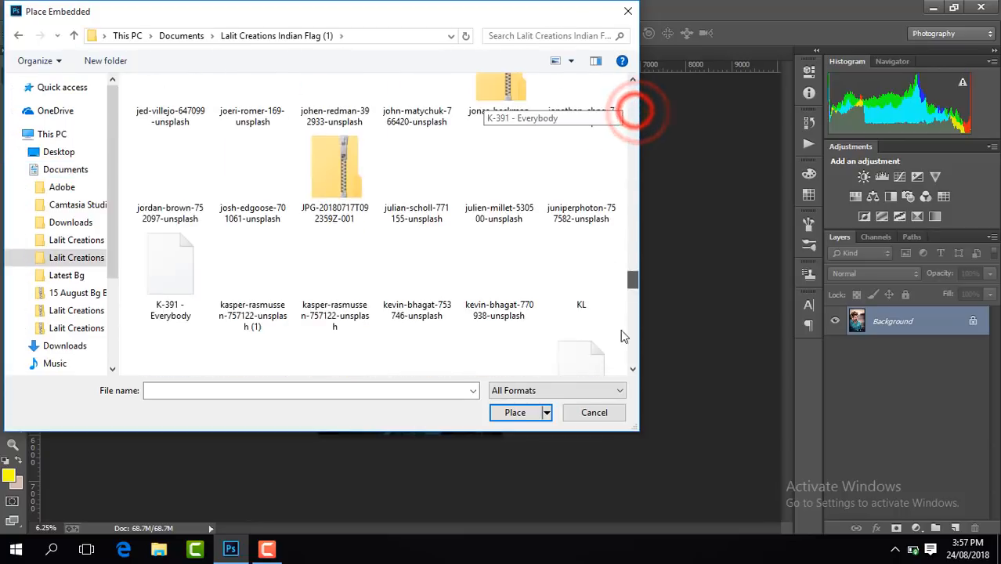
click(590, 335)
click(521, 412)
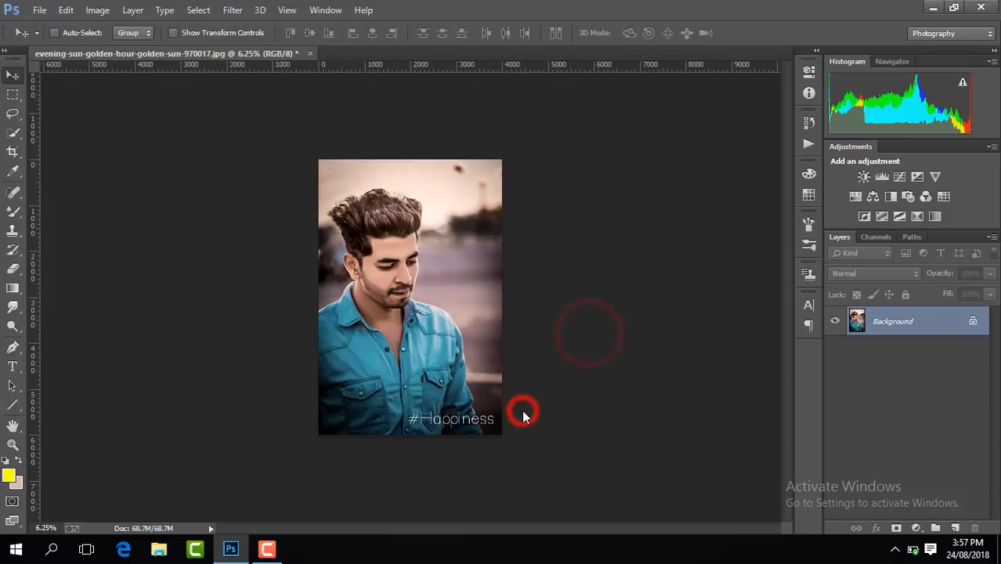